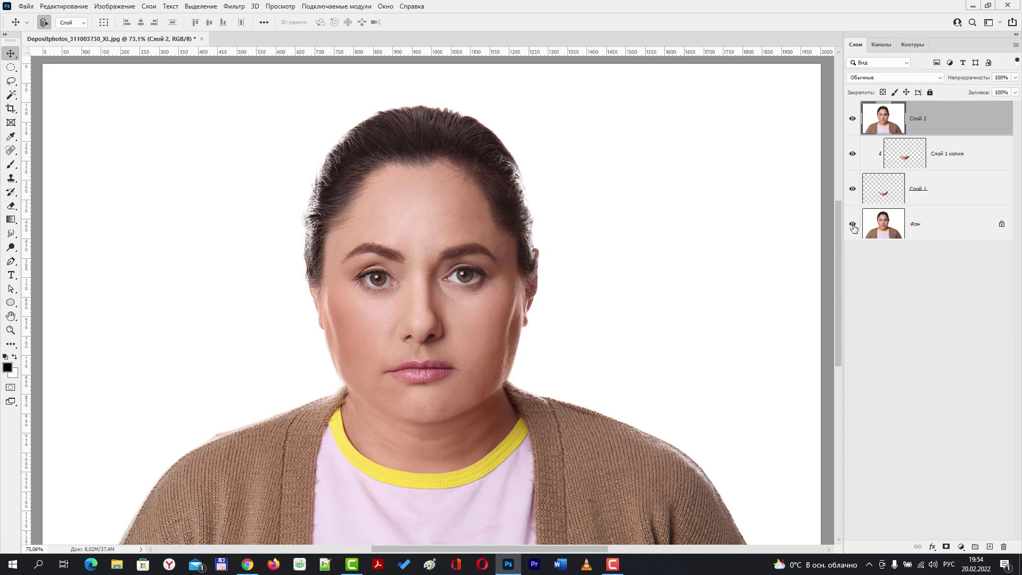
# Alt-toggle the Фон visibility to compare the original chin with the slimmed version
pyautogui.keyDown('alt'); pyautogui.click(853, 228); pyautogui.keyUp('alt')
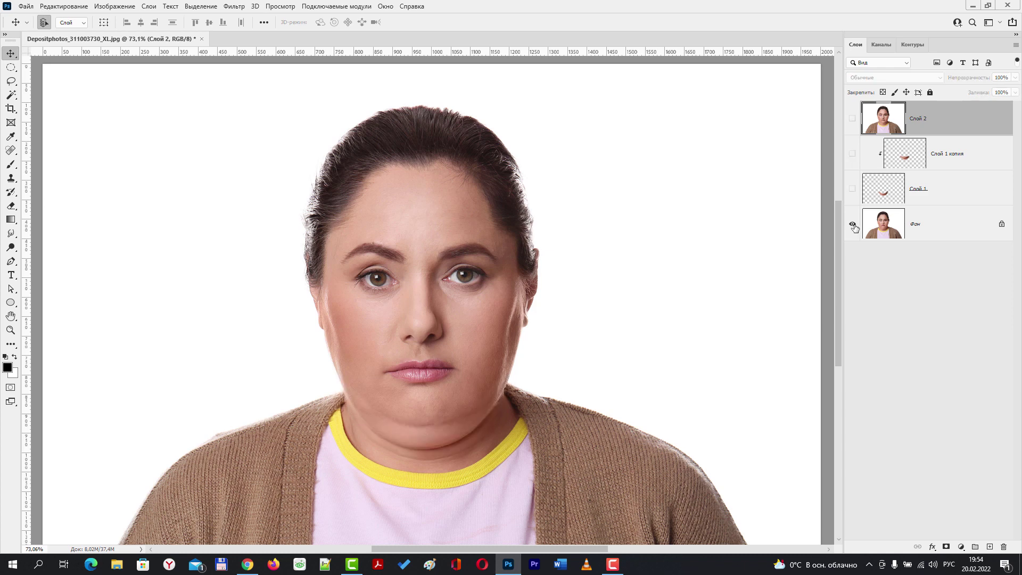
pyautogui.keyDown('alt'); pyautogui.click(854, 227); pyautogui.keyUp('alt')
pyautogui.keyDown('alt'); pyautogui.click(853, 227); pyautogui.keyUp('alt')
pyautogui.keyDown('alt'); pyautogui.click(854, 227); pyautogui.keyUp('alt')
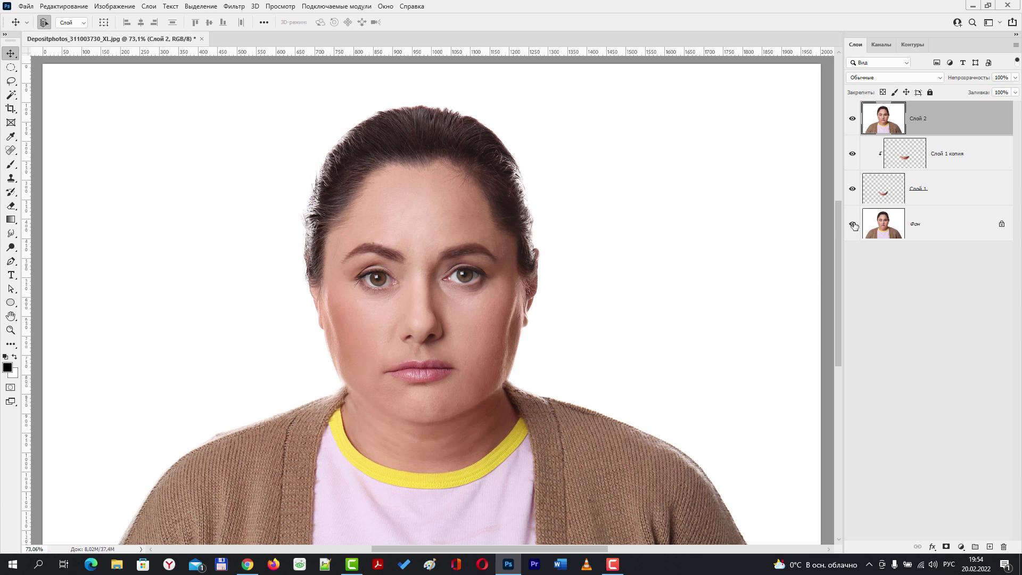
# Leave only the original portrait visible and select Слой 1 and Слой 1 копия
pyautogui.keyDown('alt'); pyautogui.click(852, 224); pyautogui.keyUp('alt')
pyautogui.keyDown('alt'); pyautogui.click(853, 224); pyautogui.keyUp('alt')
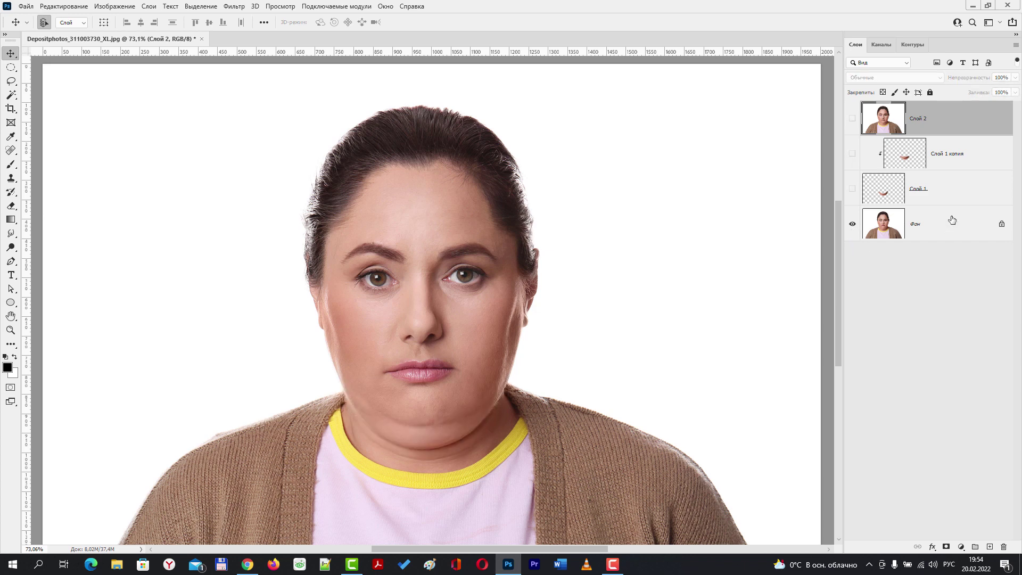
pyautogui.click(943, 196)
pyautogui.keyDown('shift'); pyautogui.click(963, 151); pyautogui.keyUp('shift')
# Delete Слой 1, Слой 1 копия and Слой 2, leaving only the Фон layer
pyautogui.keyDown('shift'); pyautogui.click(967, 126); pyautogui.keyUp('shift')
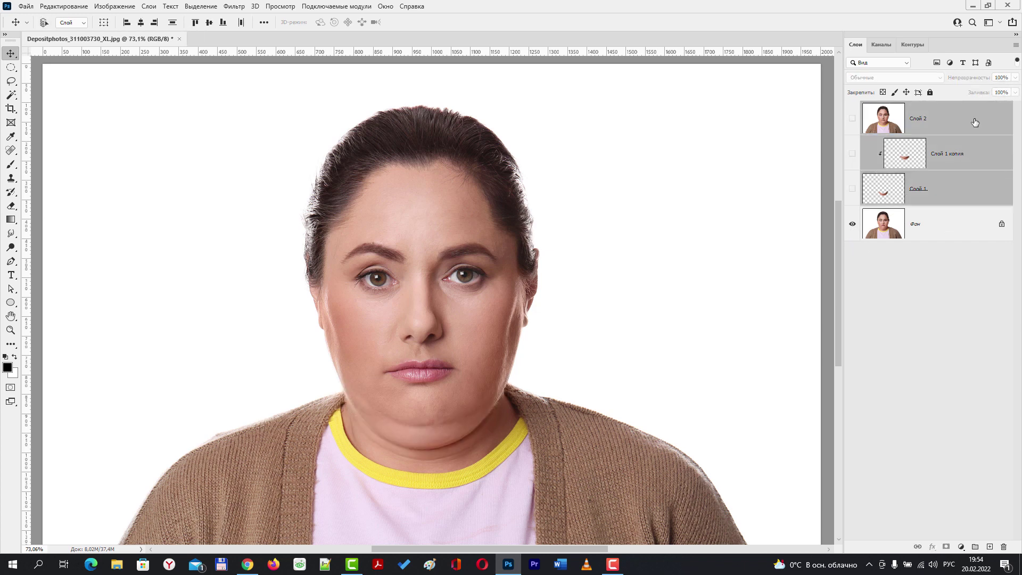
pyautogui.moveTo(967, 126); pyautogui.dragTo(1005, 547)
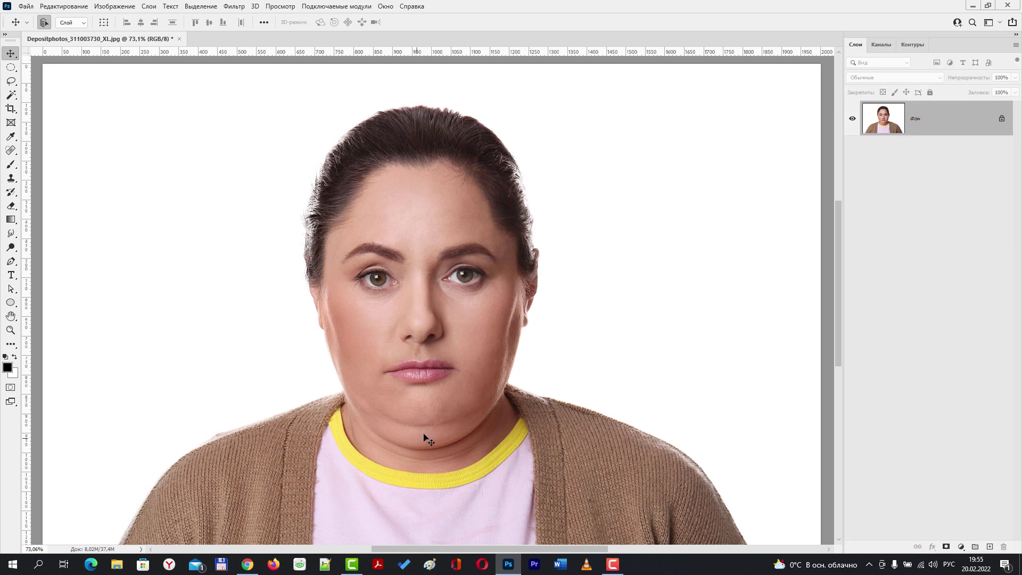
pyautogui.scroll(2, 389, 393)
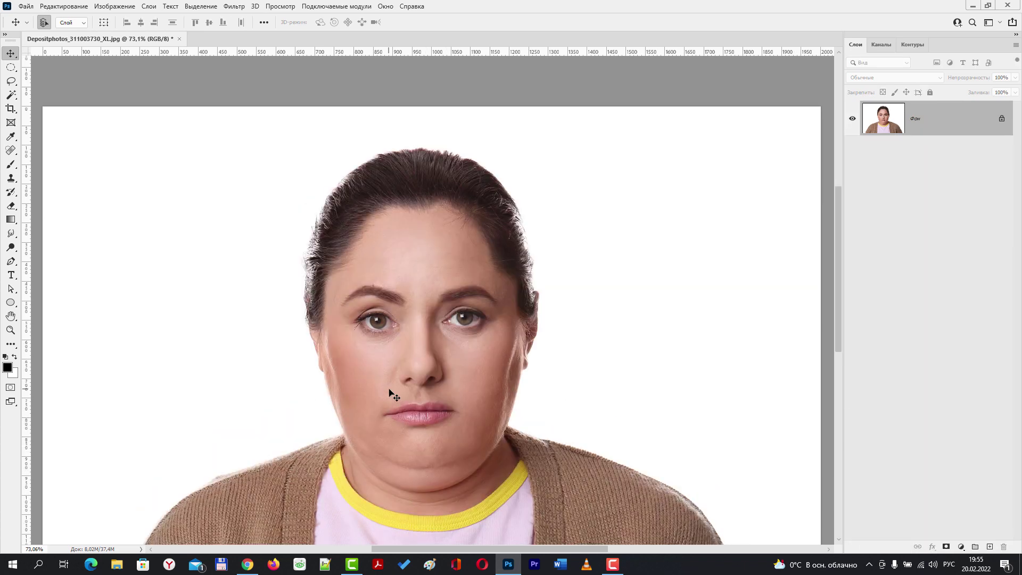
pyautogui.scroll(2, 421, 434)
pyautogui.scroll(-1, 457, 319)
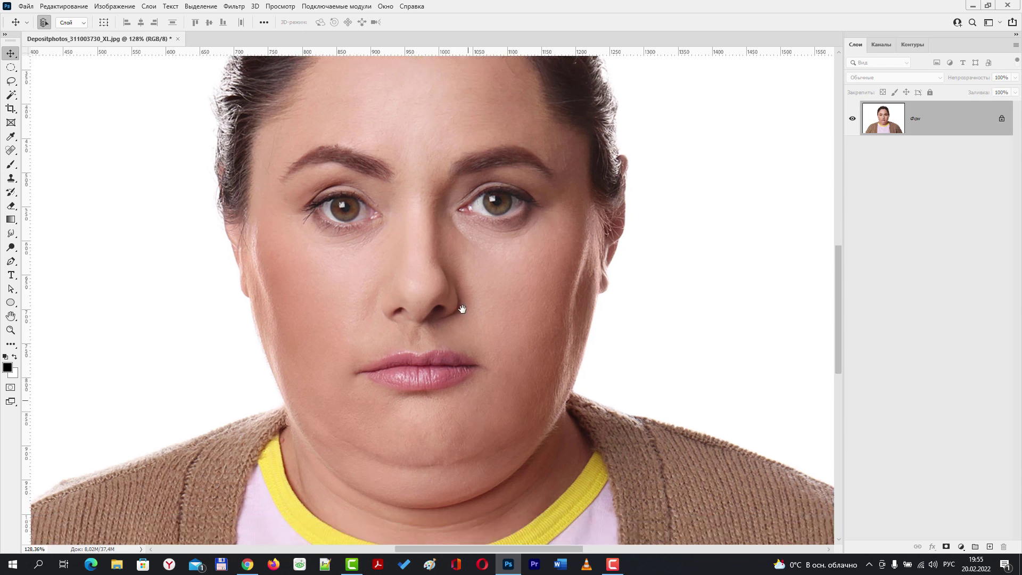
pyautogui.scroll(-4, 444, 298)
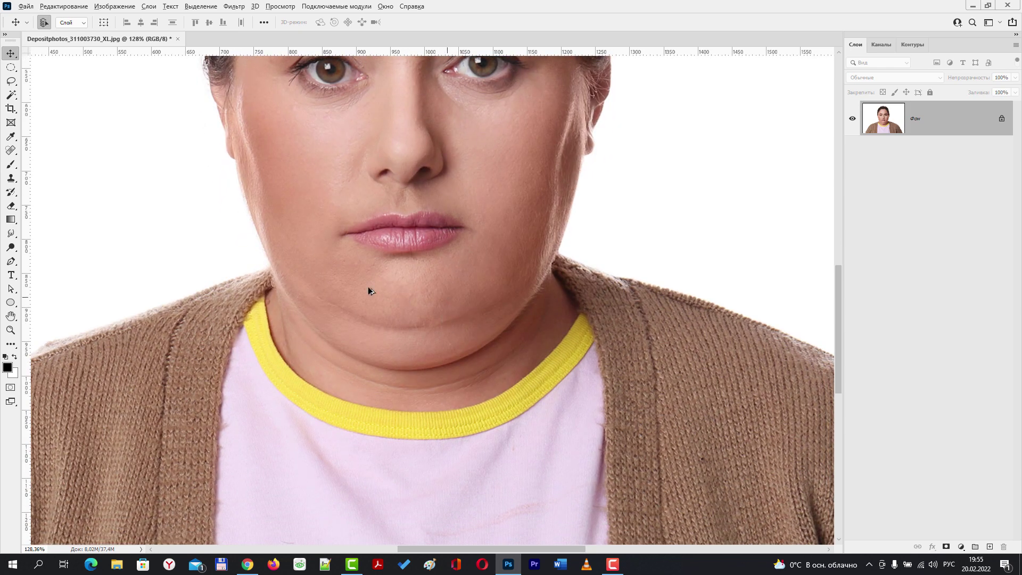
pyautogui.scroll(1, 349, 303)
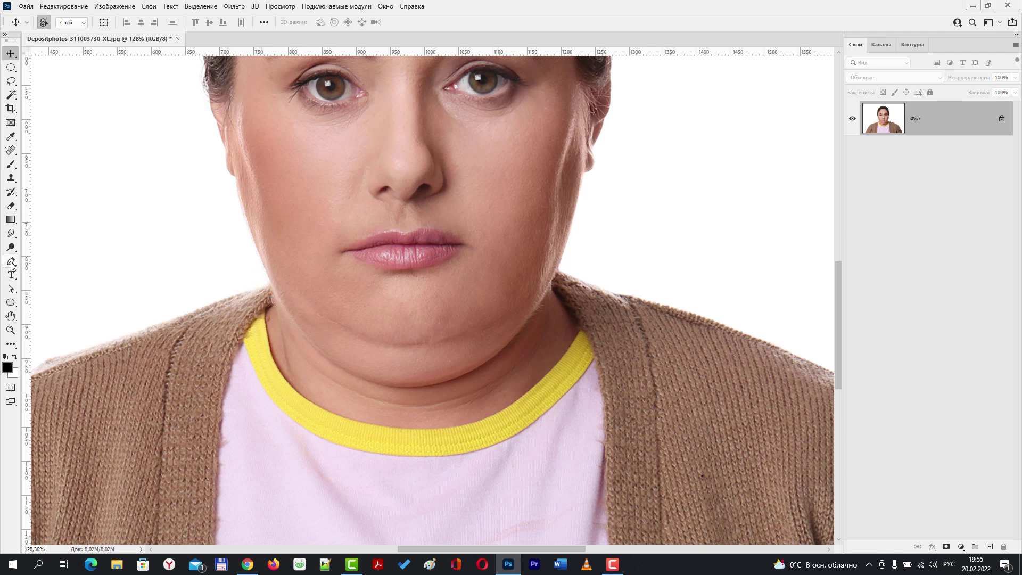
# Choose the Pen tool after briefly picking the Lasso
pyautogui.click(12, 81)
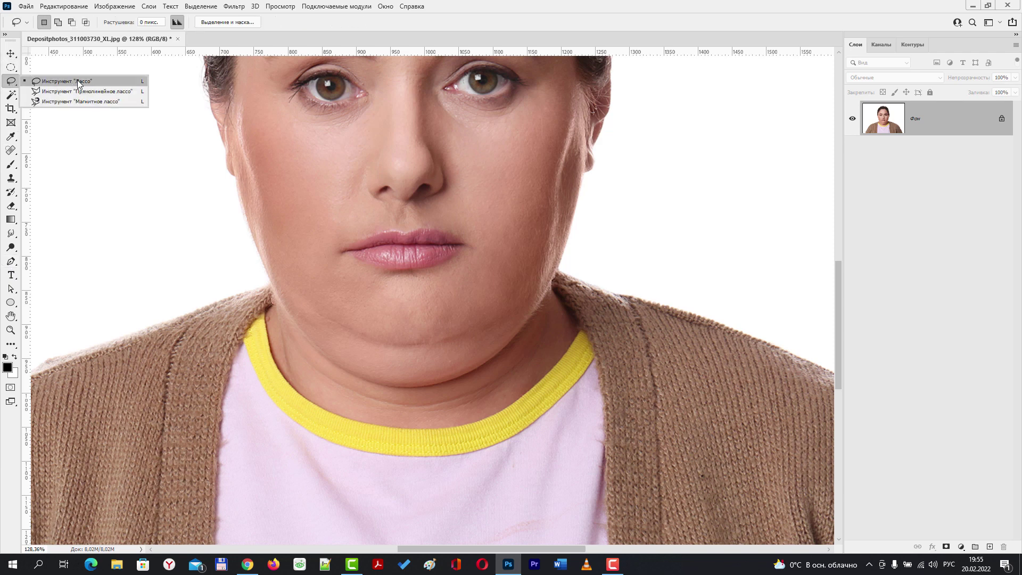
pyautogui.click(283, 40)
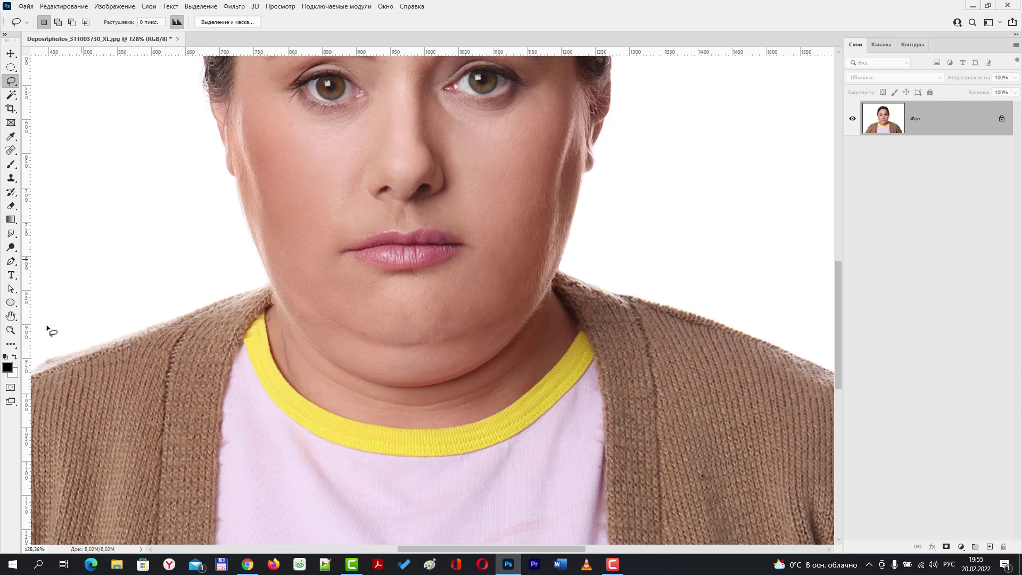
pyautogui.click(11, 262)
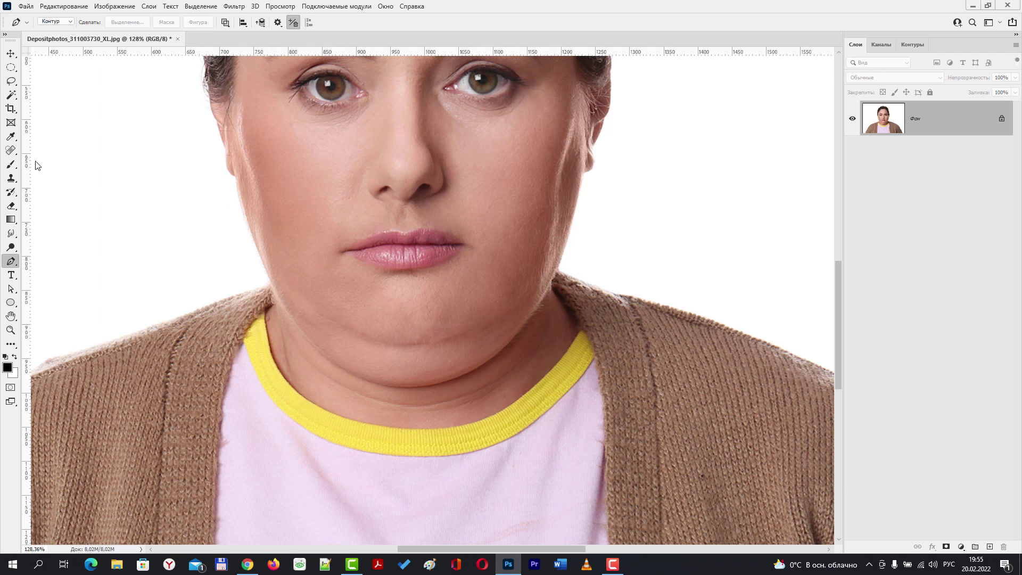
# Set the Pen to Path mode and trace anchors from the left jaw under the chin
pyautogui.click(68, 22)
pyautogui.click(59, 39)
pyautogui.click(256, 251)
pyautogui.click(283, 287)
pyautogui.click(339, 324)
pyautogui.click(360, 334)
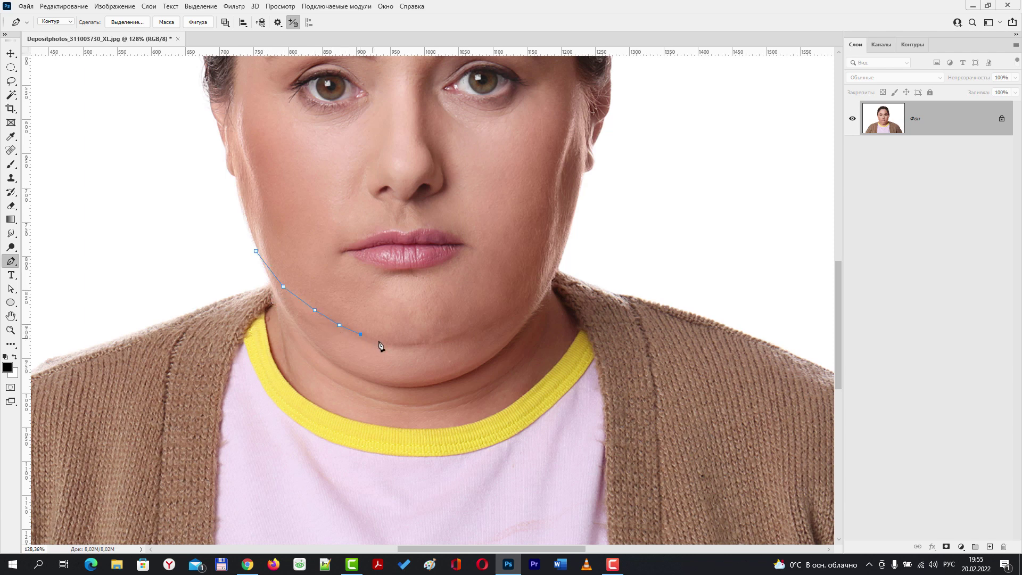
pyautogui.click(417, 343)
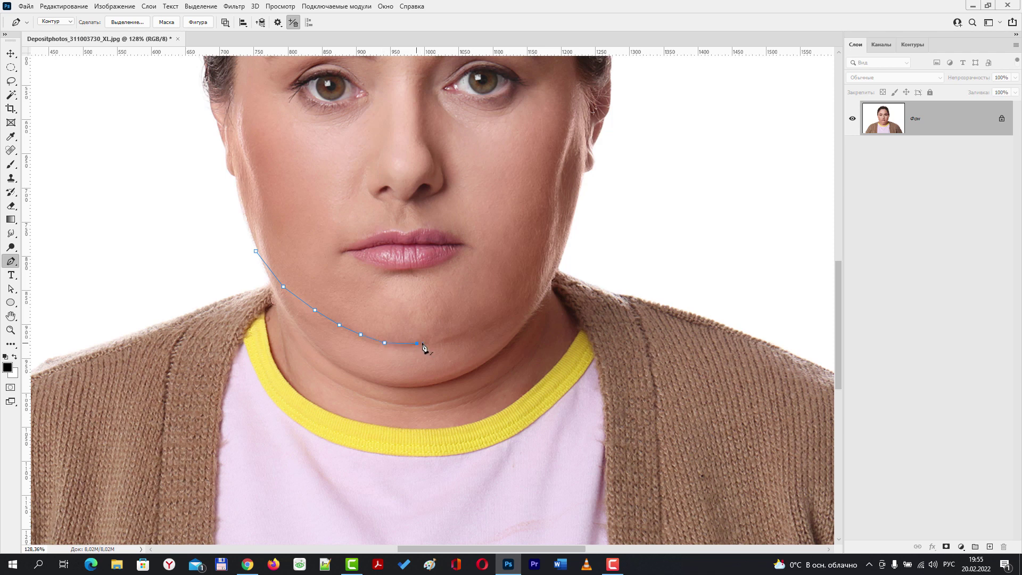
pyautogui.click(464, 331)
# Continue the path up the right jawline to the top of the right jaw
pyautogui.click(490, 323)
pyautogui.click(512, 309)
pyautogui.click(529, 294)
pyautogui.click(545, 274)
pyautogui.click(558, 255)
pyautogui.moveTo(565, 242); pyautogui.dragTo(572, 241)
# Trace the path down the right side of the neck and along above the collar
pyautogui.click(569, 267)
pyautogui.click(556, 322)
pyautogui.click(547, 348)
pyautogui.click(537, 366)
pyautogui.click(500, 396)
pyautogui.click(480, 408)
pyautogui.click(452, 415)
pyautogui.click(410, 415)
# Bring the path up the left side of the neck and close it at the start
pyautogui.click(377, 413)
pyautogui.click(351, 406)
pyautogui.click(327, 390)
pyautogui.click(310, 379)
pyautogui.click(293, 361)
pyautogui.click(278, 345)
pyautogui.click(267, 318)
pyautogui.click(254, 274)
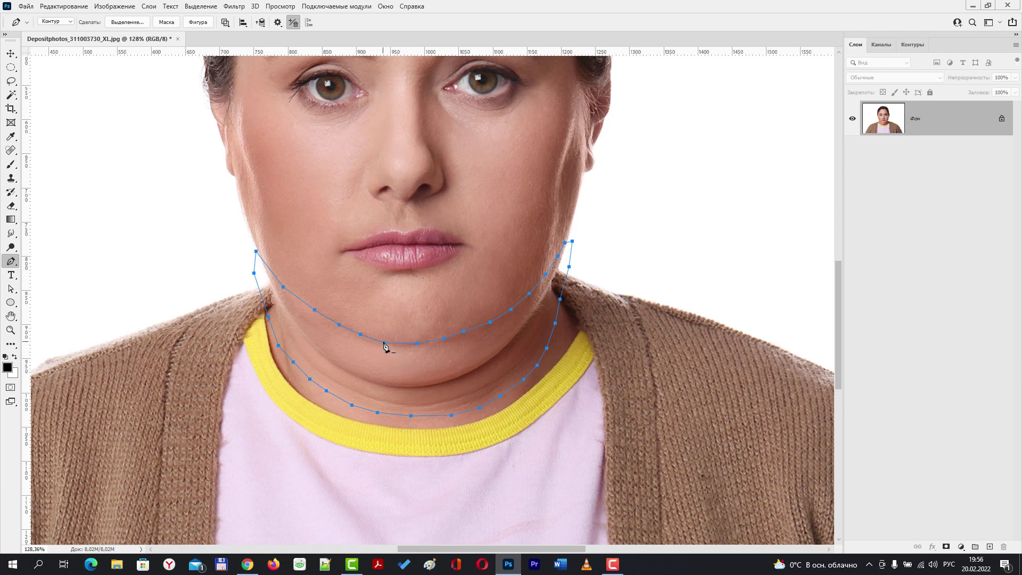
# Convert the chin-and-neck path into a selection with 0-pixel feather
pyautogui.rightClick(385, 345)
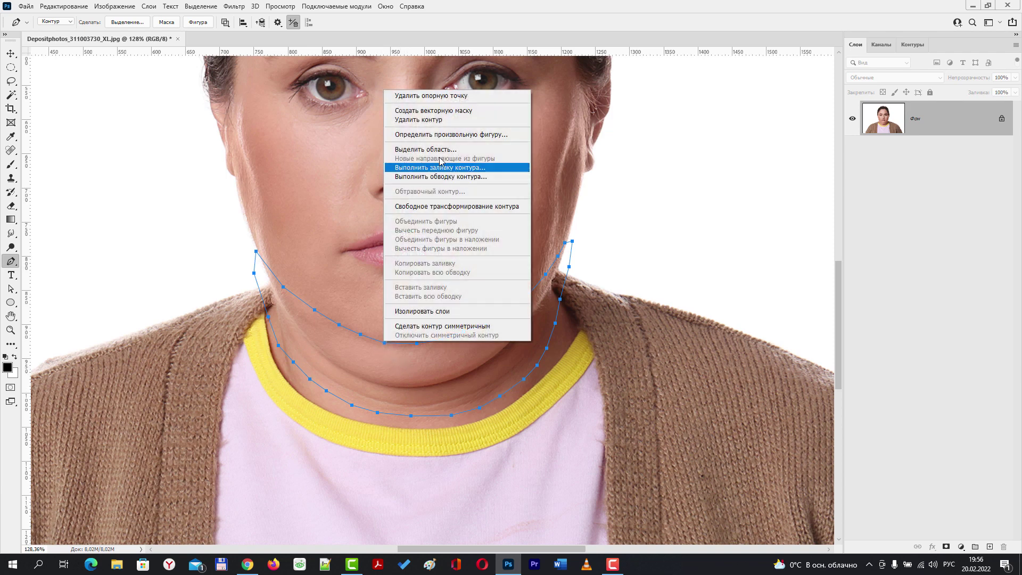
pyautogui.click(426, 149)
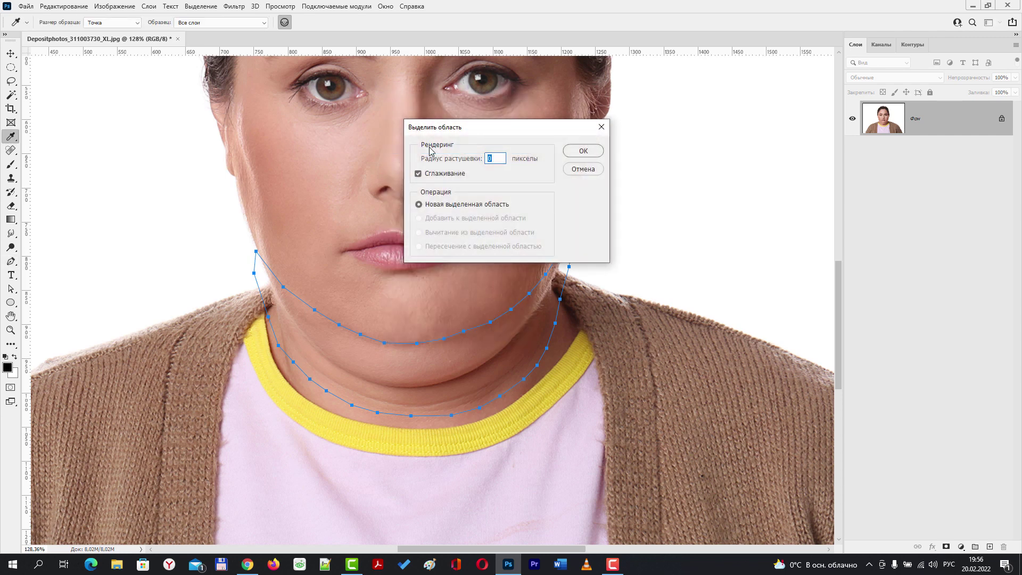
pyautogui.moveTo(503, 126); pyautogui.dragTo(518, 108)
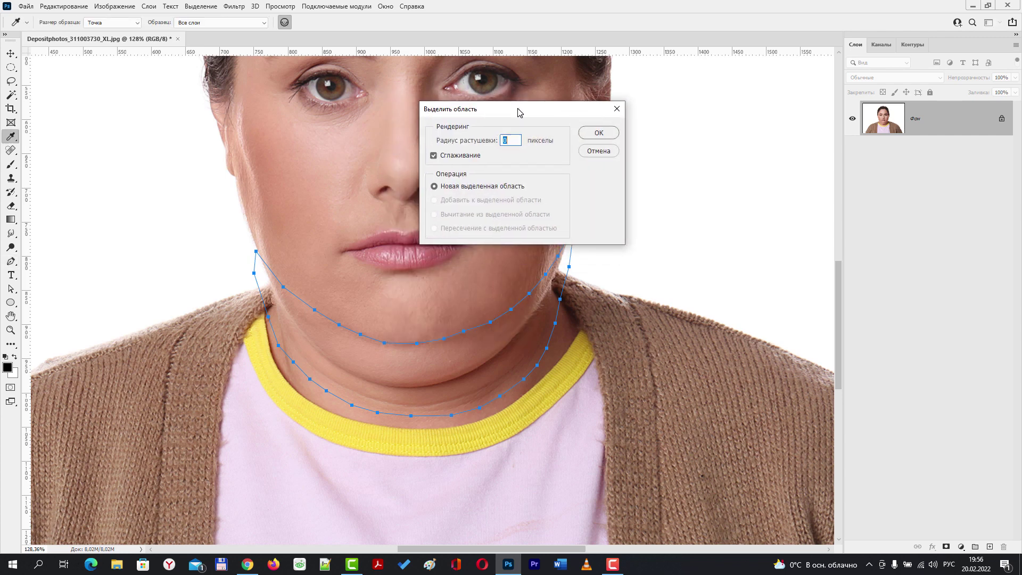
pyautogui.click(604, 135)
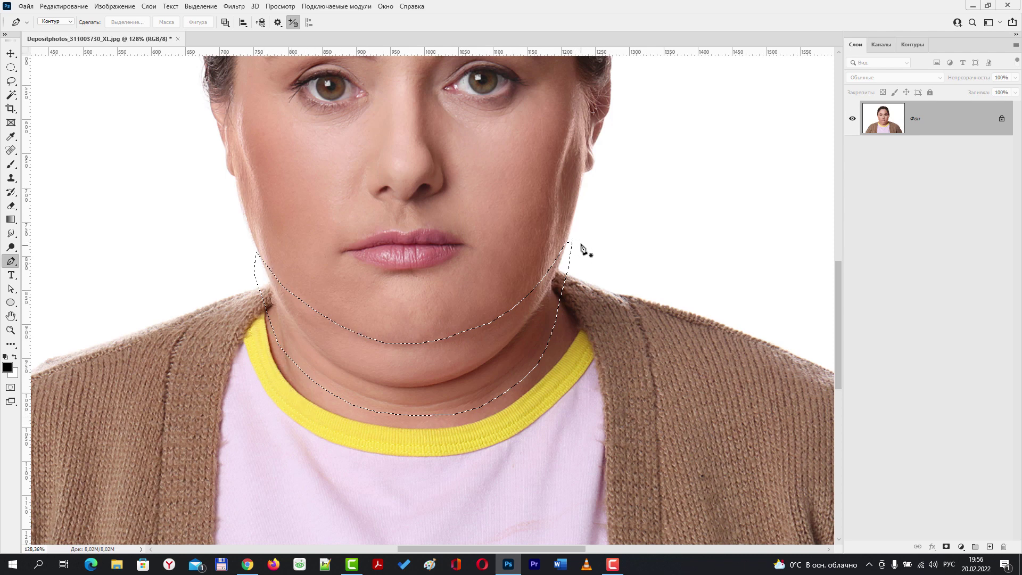
# Apply a small feather to the chin selection via Select > Modify > Feather
pyautogui.click(200, 6)
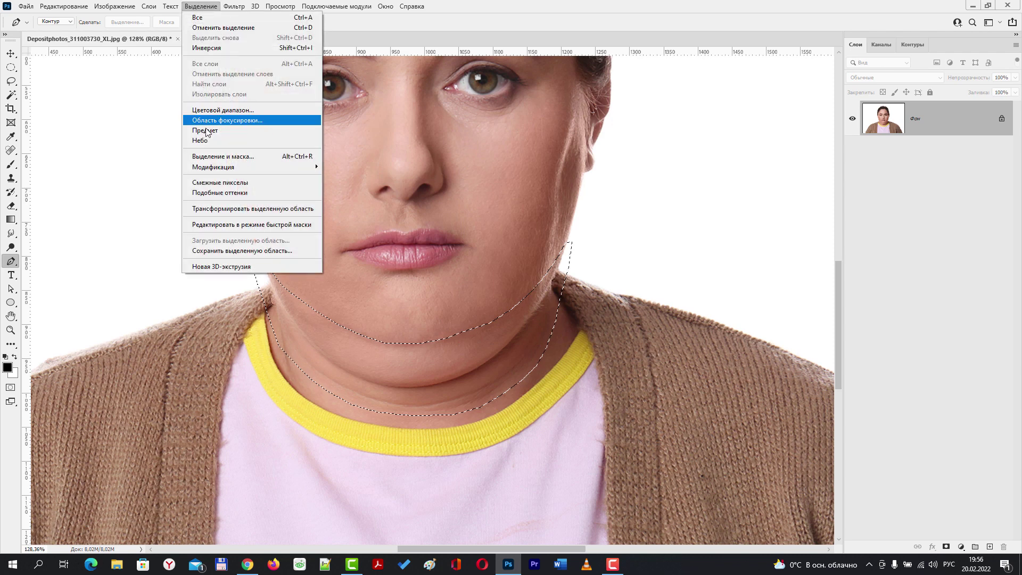
pyautogui.moveTo(213, 168)
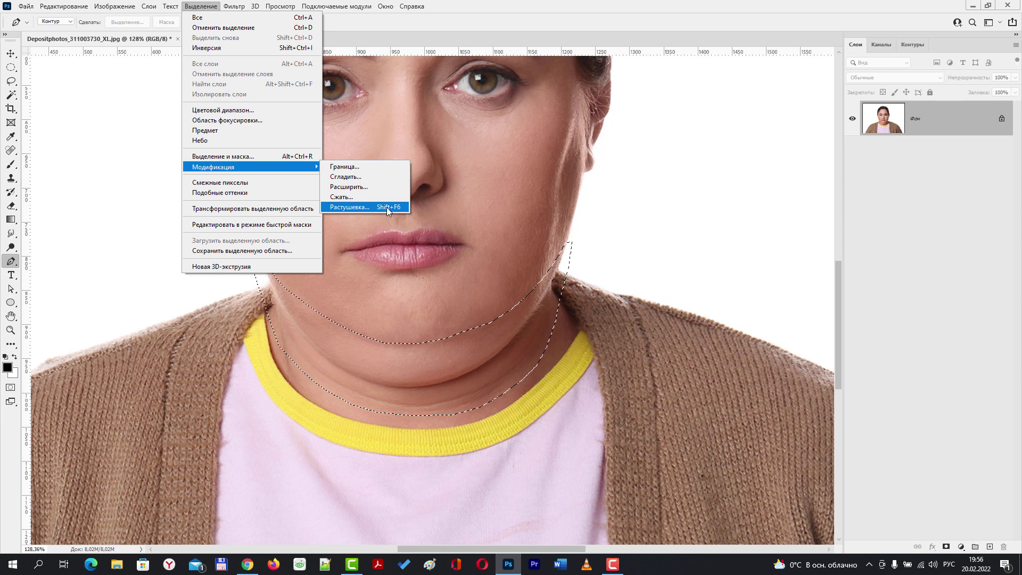
pyautogui.click(358, 206)
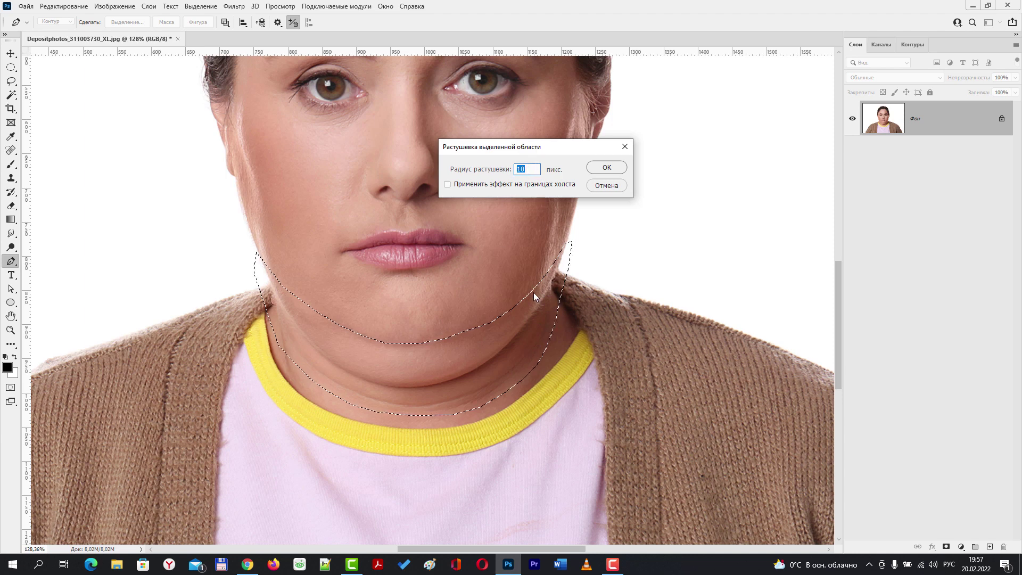
pyautogui.click(606, 168)
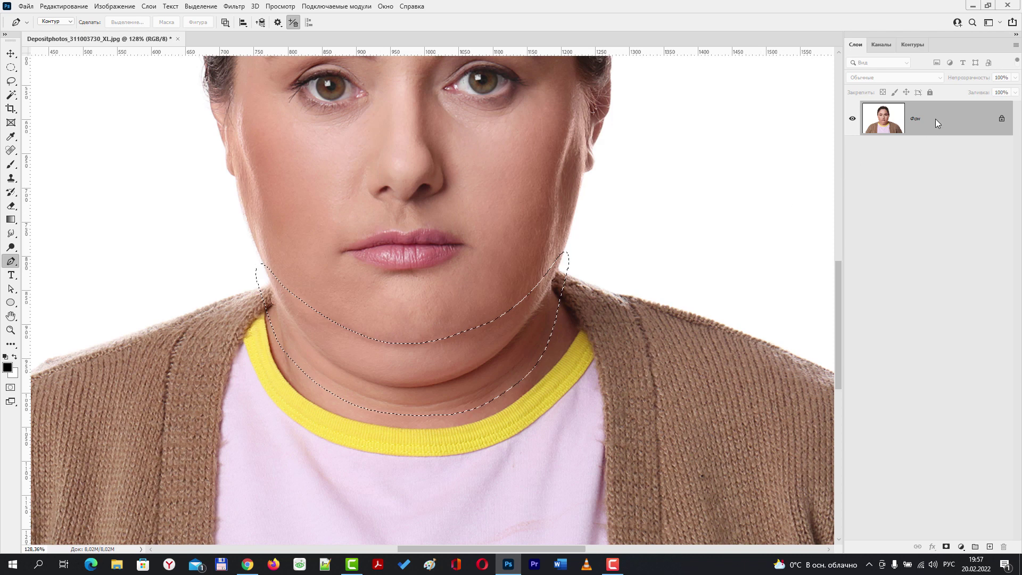
# Copy the chin to Слой 1, duplicate it, and clip Слой 1 копия to Слой 1
pyautogui.hotkey('ctrl', 'j')
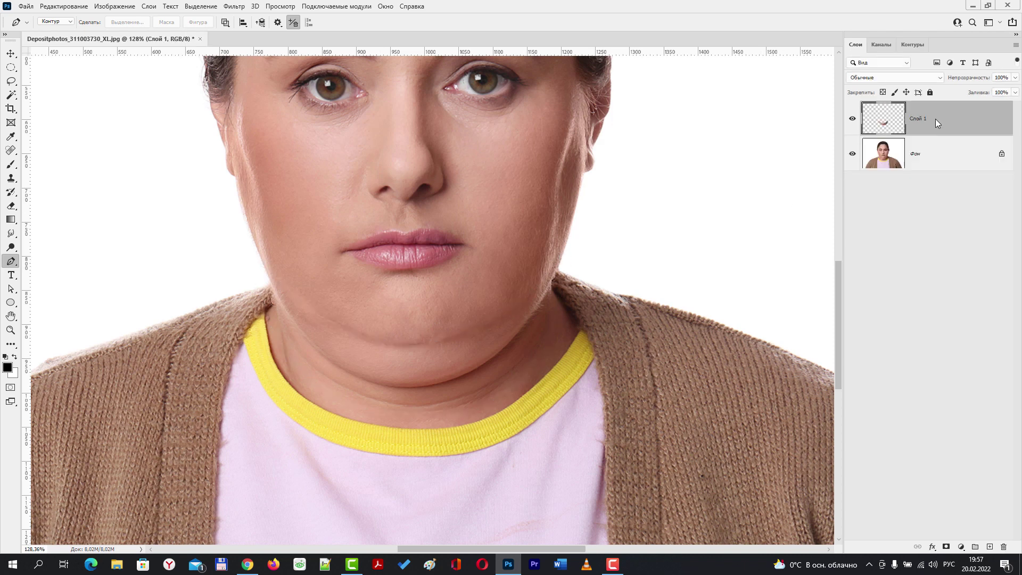
pyautogui.hotkey('ctrl', 'j')
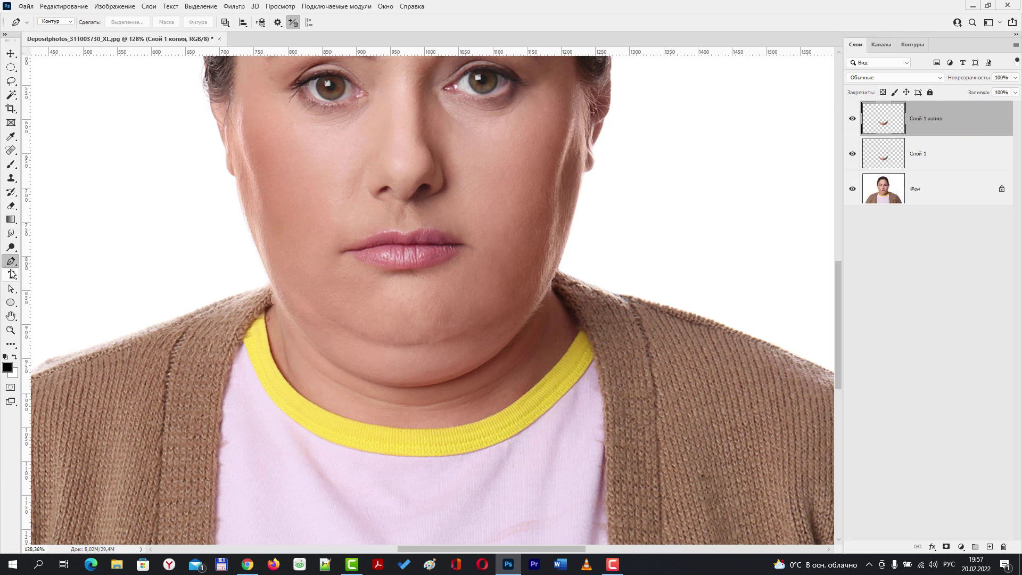
pyautogui.click(12, 54)
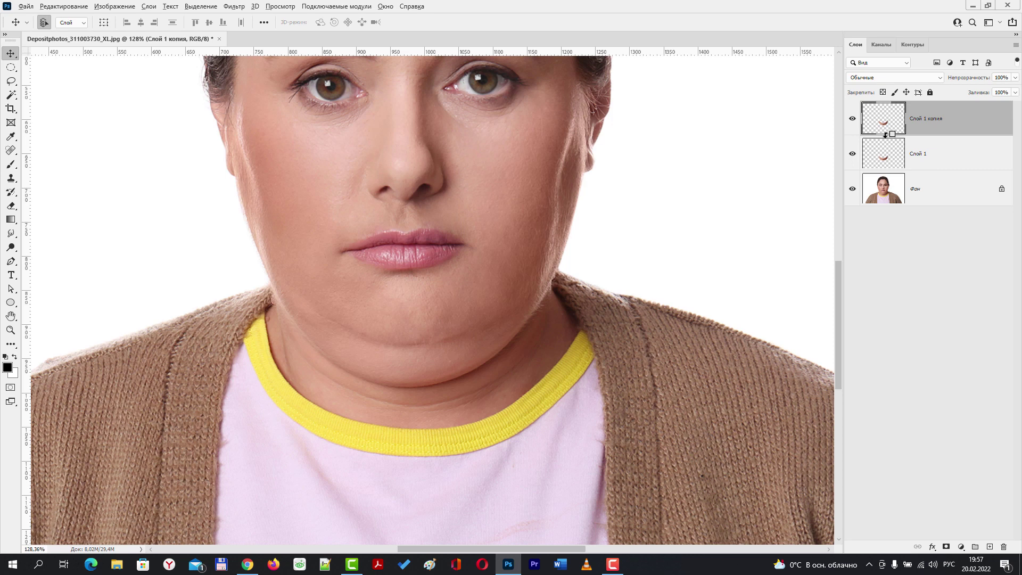
pyautogui.keyDown('alt'); pyautogui.click(886, 135); pyautogui.keyUp('alt')
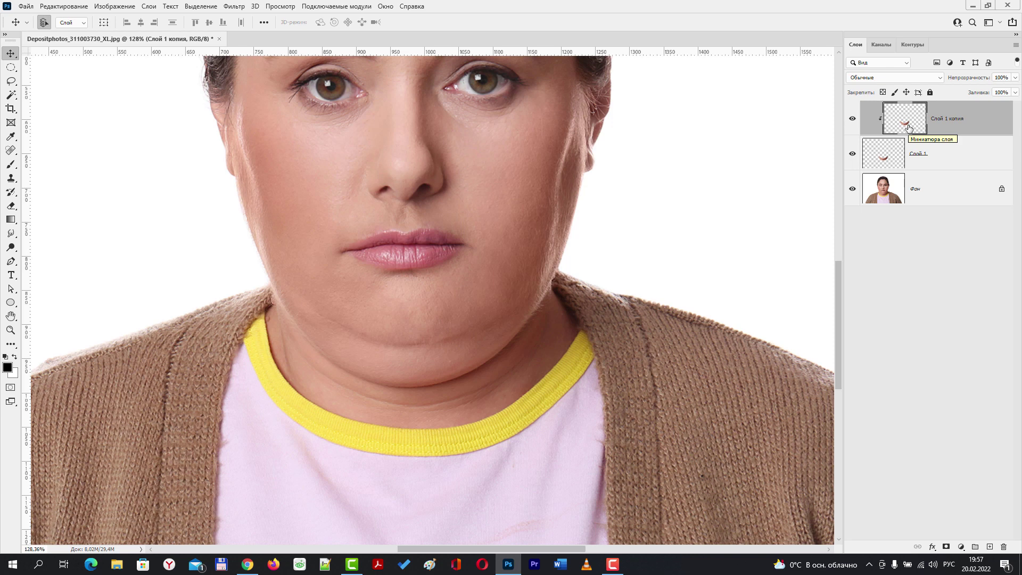
# Put Слой 1 копия into Warp and drag the grid to lift the chin
pyautogui.hotkey('ctrl', 't')
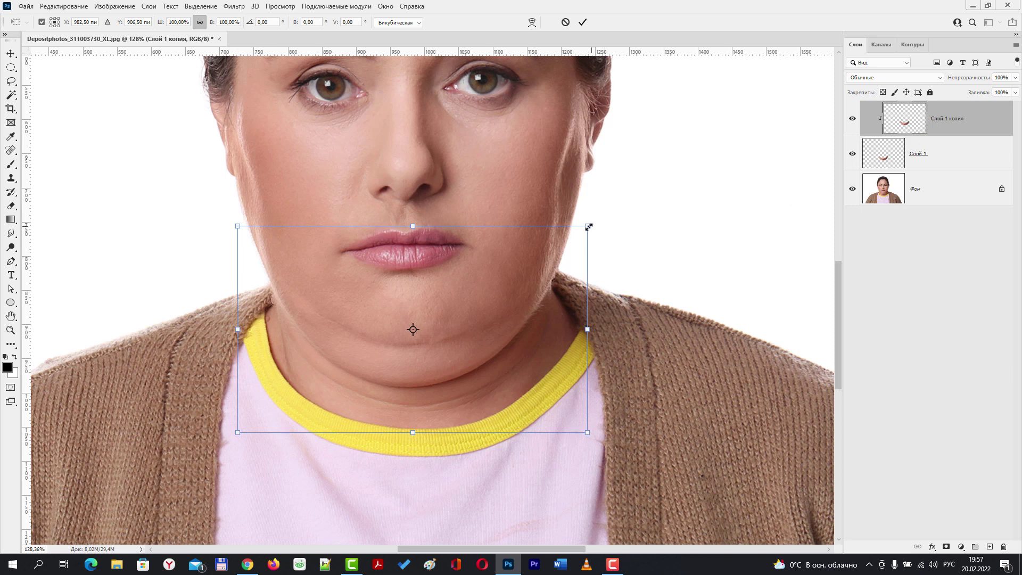
pyautogui.rightClick(475, 291)
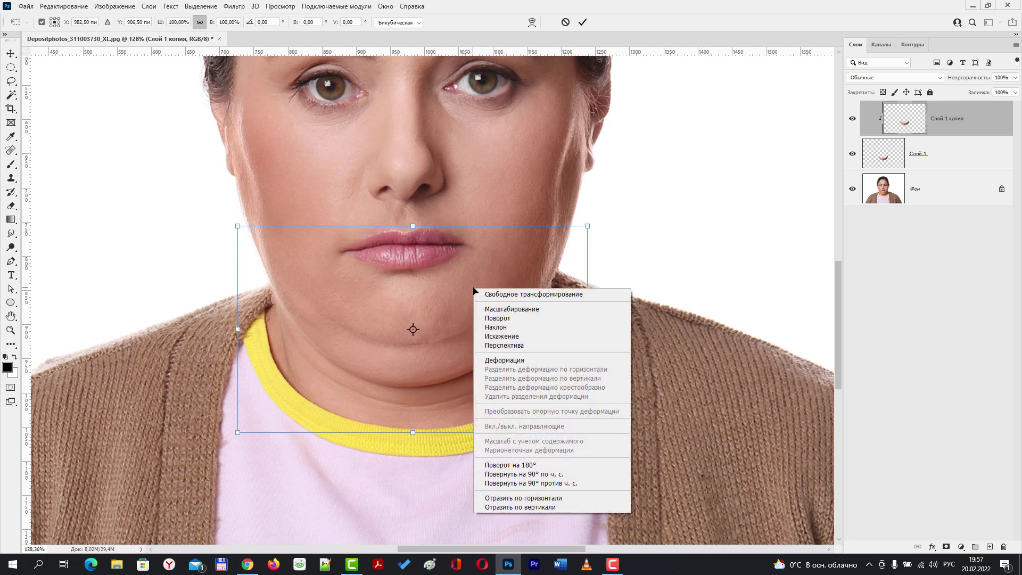
pyautogui.click(512, 362)
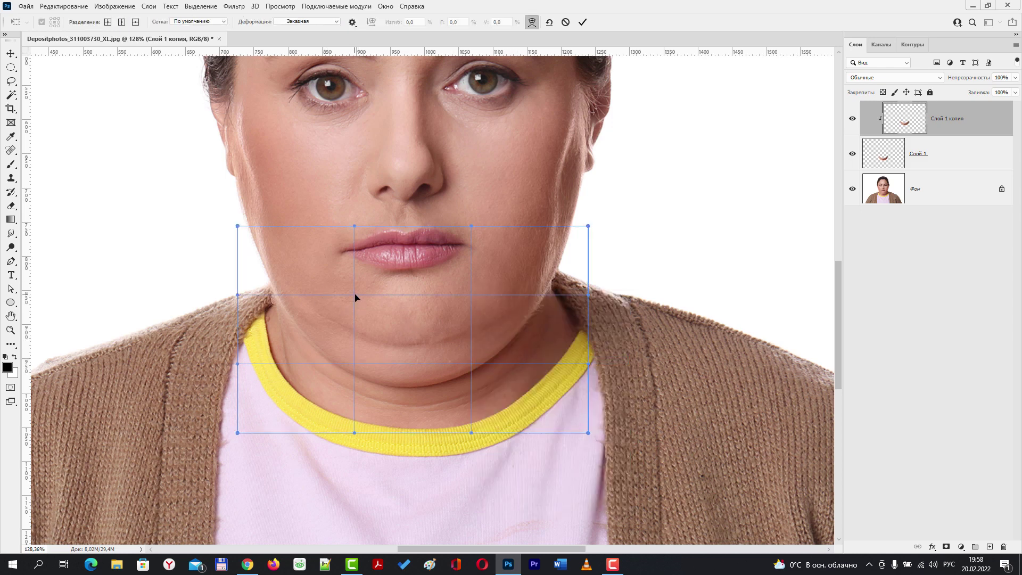
pyautogui.moveTo(356, 297); pyautogui.dragTo(366, 286)
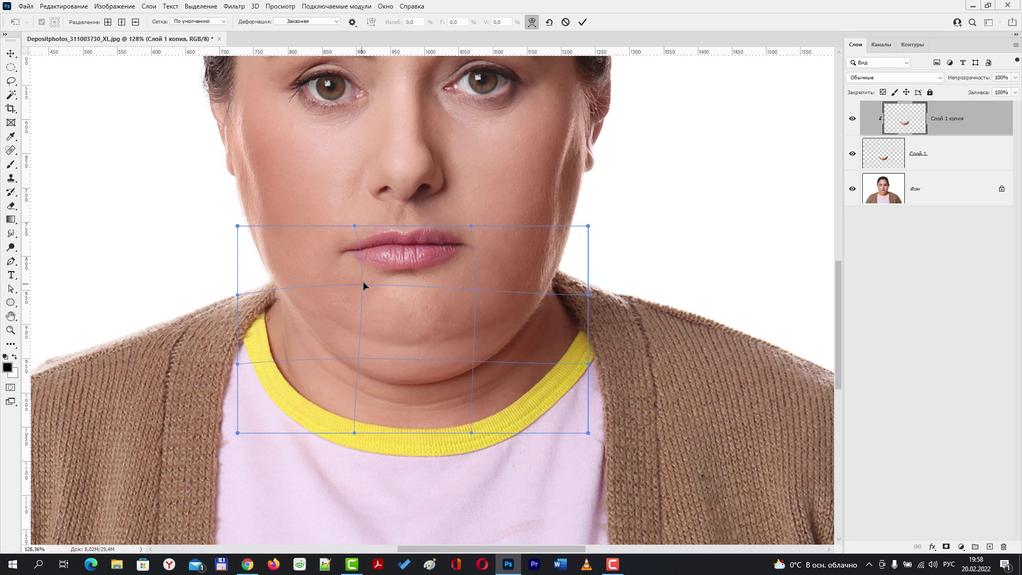
pyautogui.moveTo(477, 293); pyautogui.dragTo(472, 281)
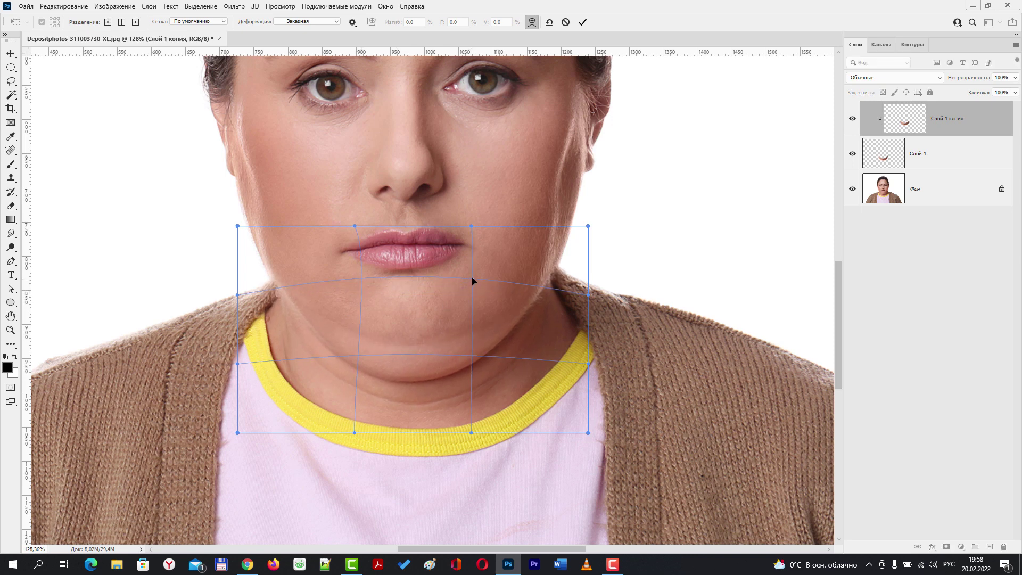
pyautogui.moveTo(472, 362); pyautogui.dragTo(473, 345)
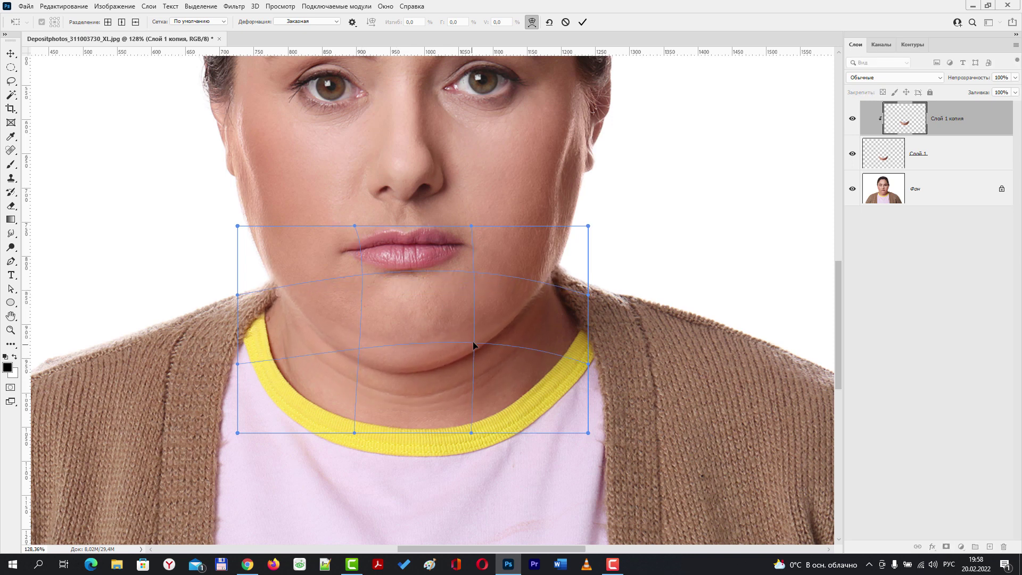
pyautogui.moveTo(361, 353); pyautogui.dragTo(369, 337)
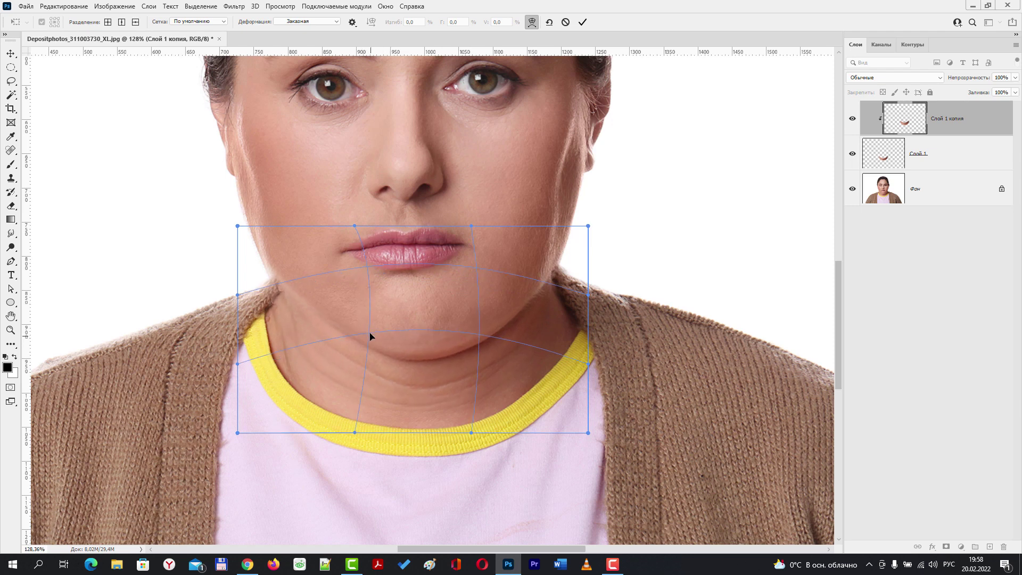
# Fine-tune the warp along the chin contour and commit it
pyautogui.moveTo(477, 334); pyautogui.dragTo(474, 326)
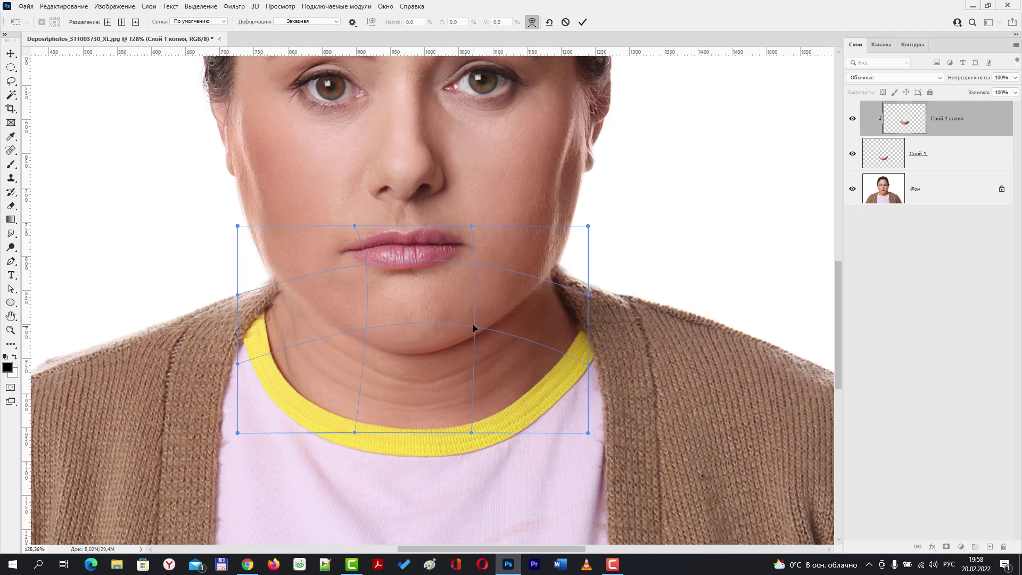
pyautogui.moveTo(365, 331); pyautogui.dragTo(366, 322)
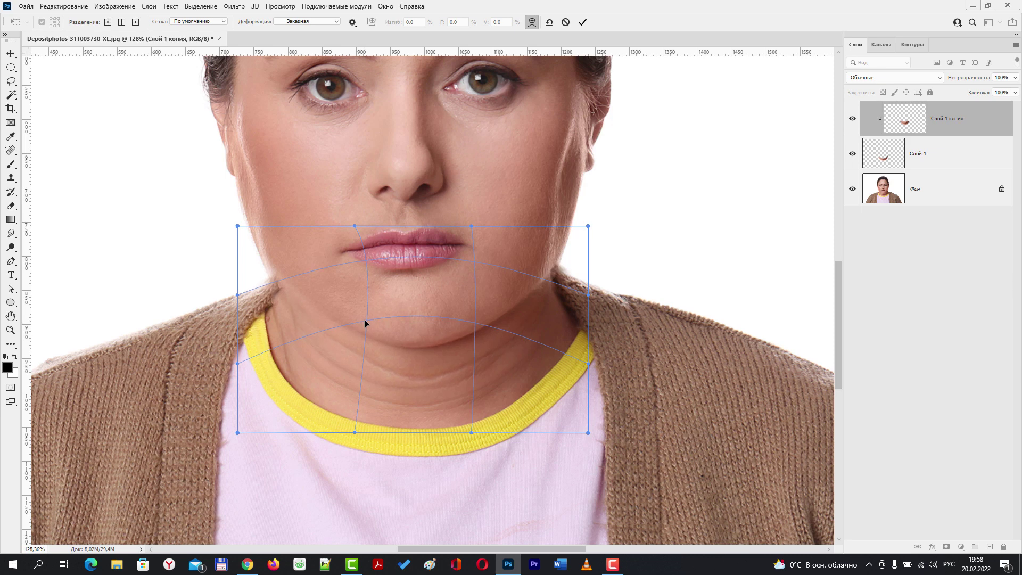
pyautogui.moveTo(477, 324); pyautogui.dragTo(473, 322)
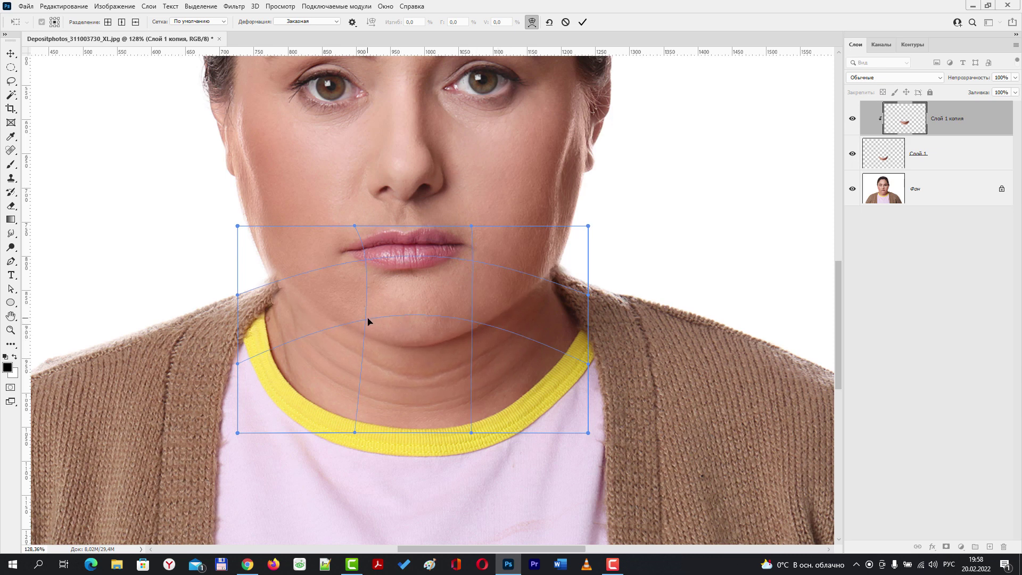
pyautogui.moveTo(368, 318); pyautogui.dragTo(366, 321)
pyautogui.moveTo(474, 324); pyautogui.dragTo(473, 322)
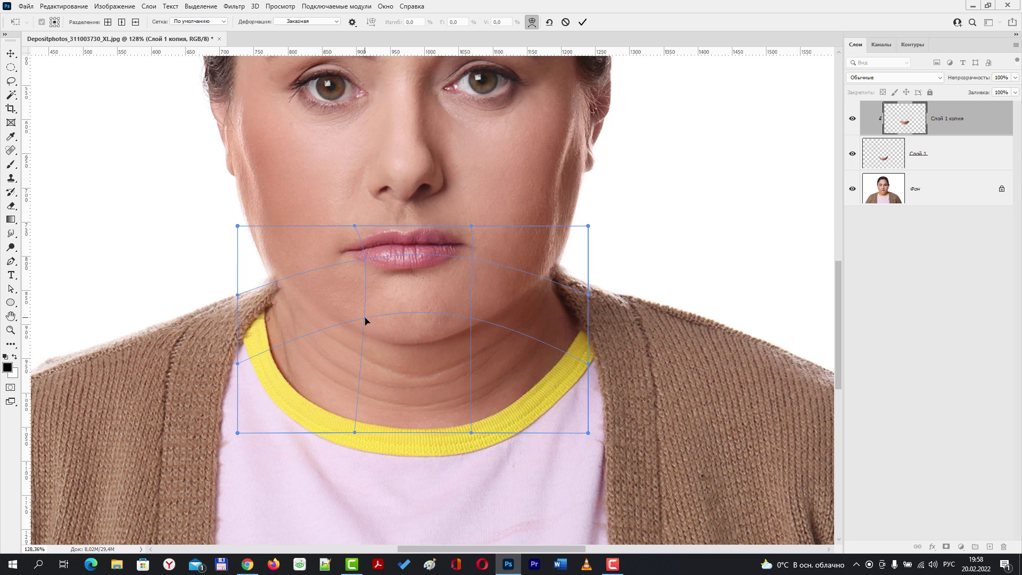
pyautogui.moveTo(365, 321); pyautogui.dragTo(366, 318)
pyautogui.moveTo(277, 283); pyautogui.dragTo(237, 298)
pyautogui.moveTo(362, 324); pyautogui.dragTo(362, 326)
pyautogui.moveTo(472, 322); pyautogui.dragTo(471, 319)
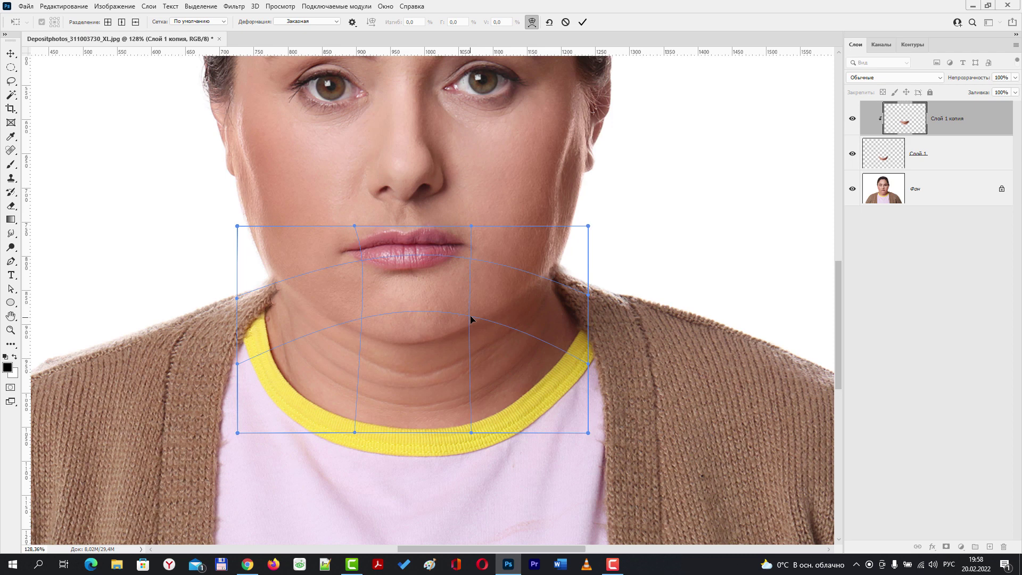
pyautogui.click(583, 23)
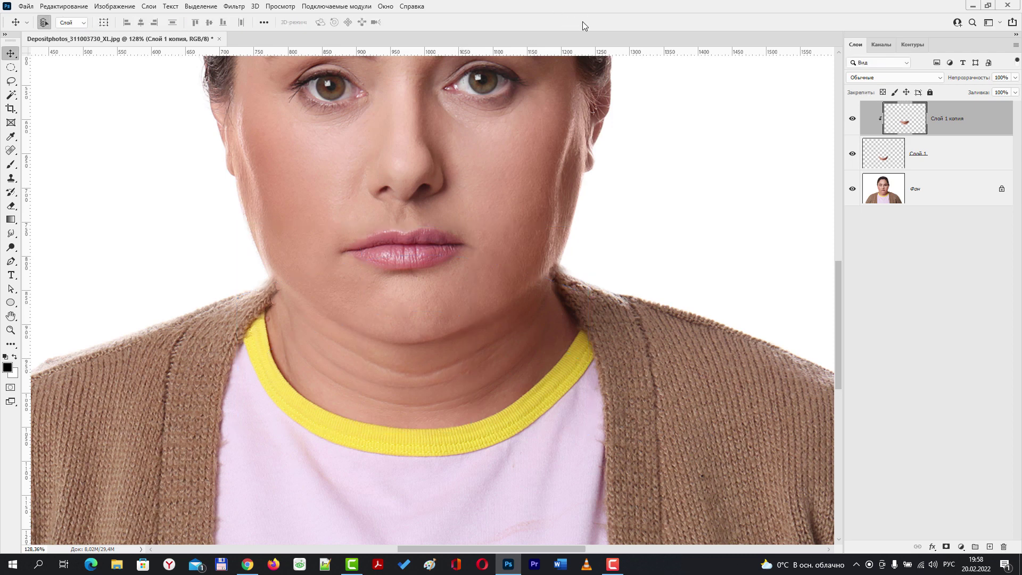
pyautogui.scroll(-2, 476, 323)
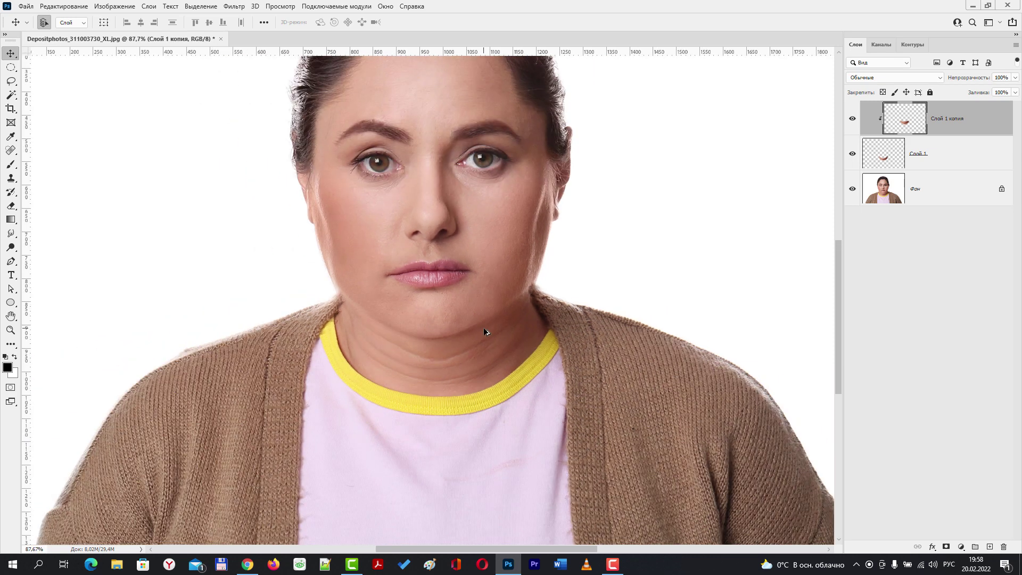
pyautogui.scroll(1, 484, 332)
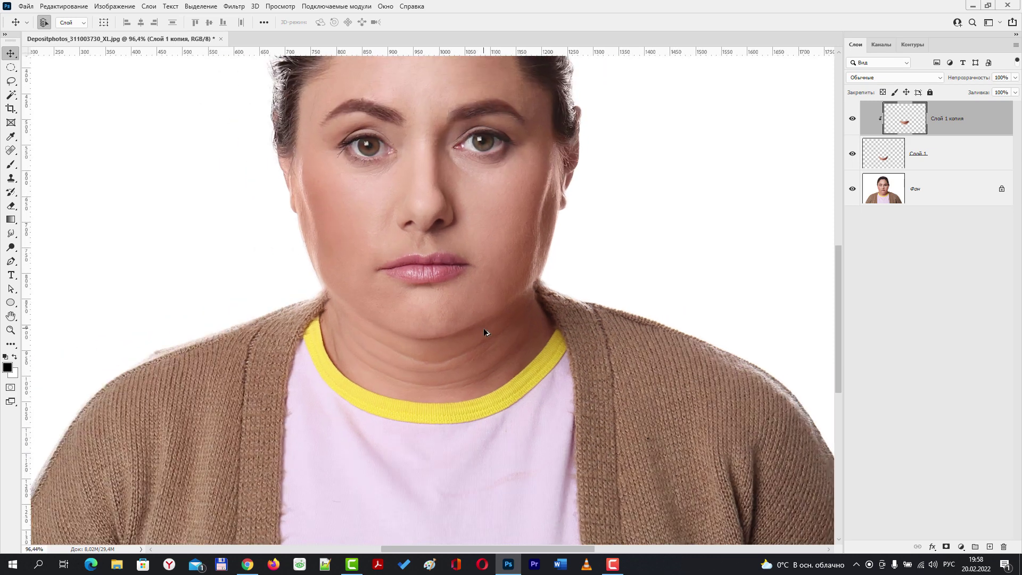
pyautogui.keyDown('alt'); pyautogui.click(852, 191); pyautogui.keyUp('alt')
pyautogui.keyDown('alt'); pyautogui.click(853, 190); pyautogui.keyUp('alt')
pyautogui.keyDown('alt'); pyautogui.click(852, 190); pyautogui.keyUp('alt')
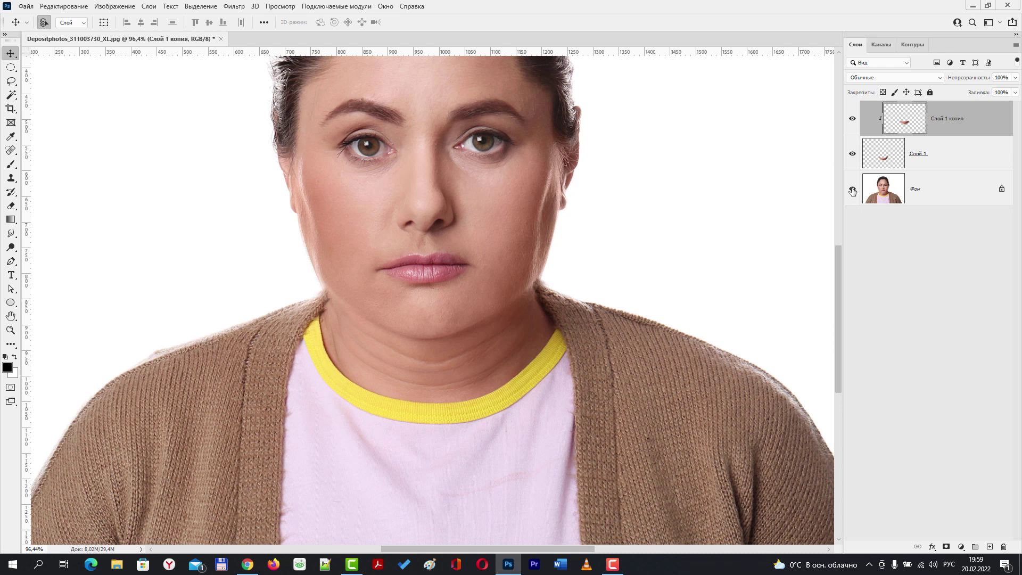
pyautogui.keyDown('alt'); pyautogui.click(852, 190); pyautogui.keyUp('alt')
pyautogui.keyDown('alt'); pyautogui.click(853, 191); pyautogui.keyUp('alt')
pyautogui.scroll(2, 477, 314)
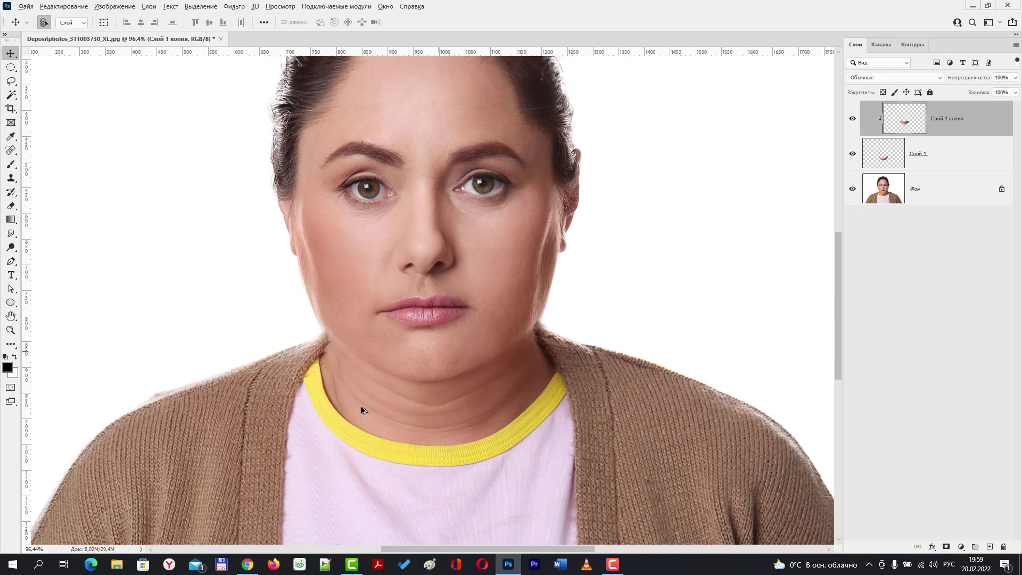
pyautogui.scroll(2, 357, 387)
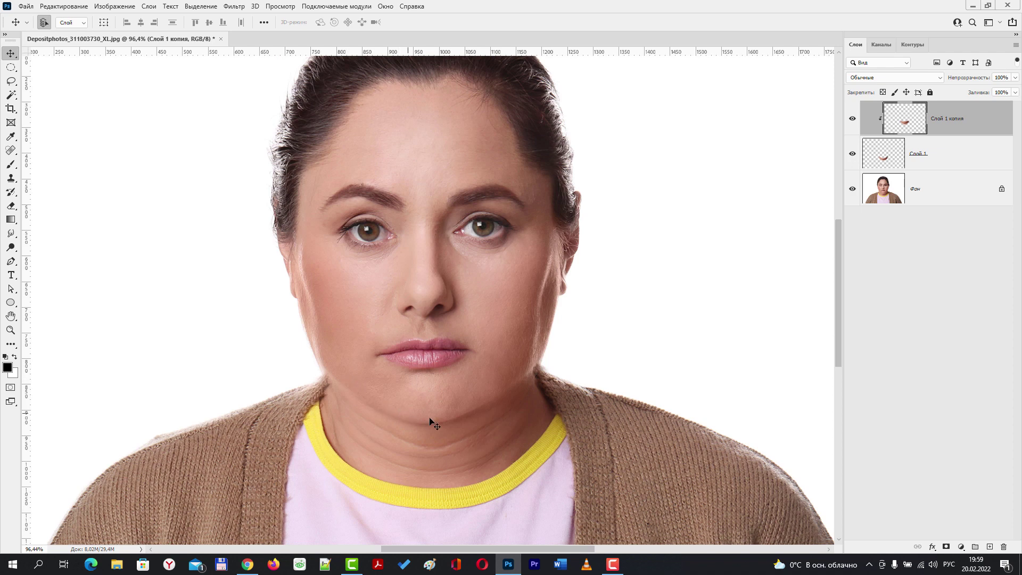
pyautogui.click(500, 365)
pyautogui.scroll(3, 480, 400)
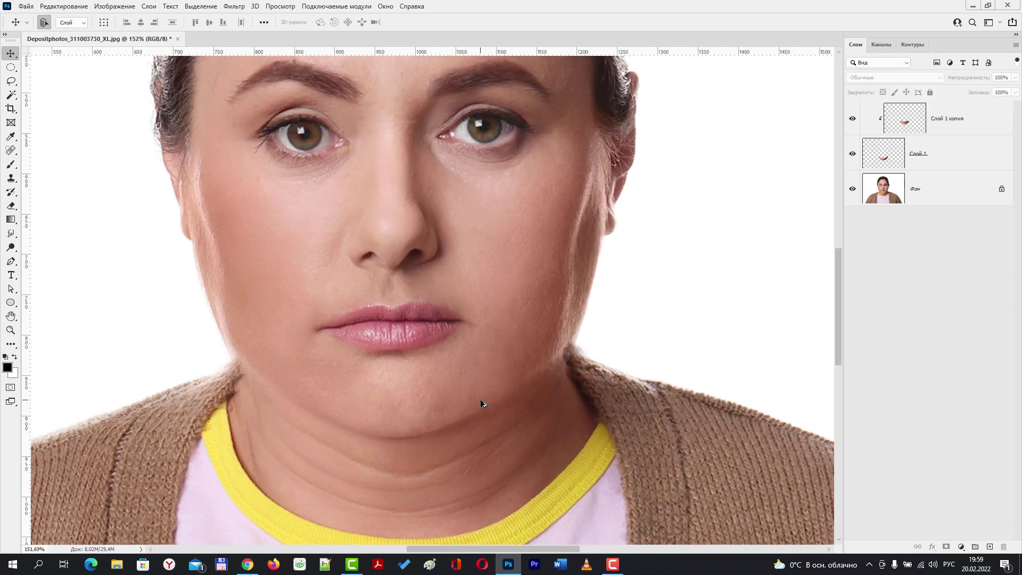
pyautogui.scroll(-3, 431, 411)
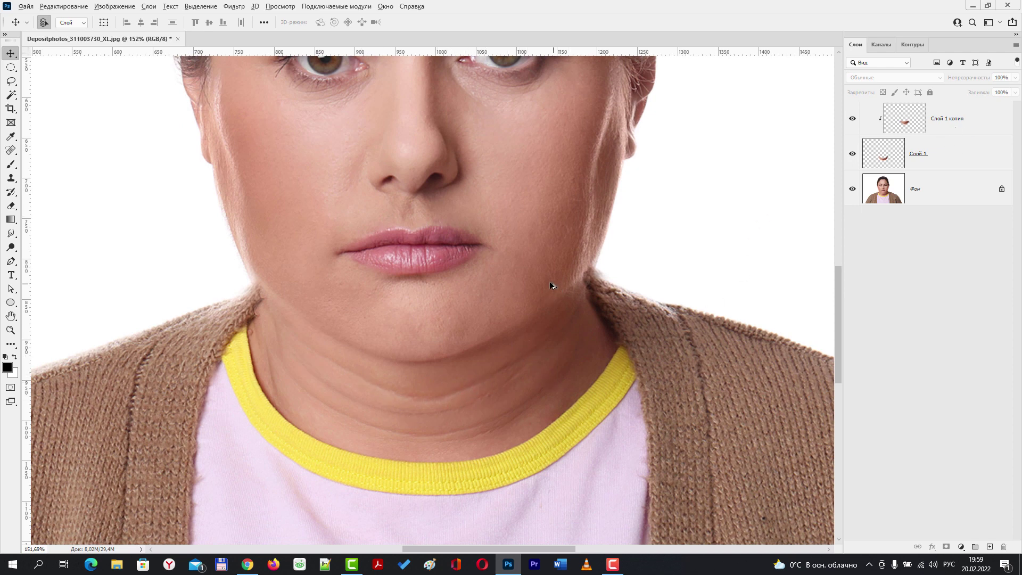
pyautogui.scroll(-2, 525, 246)
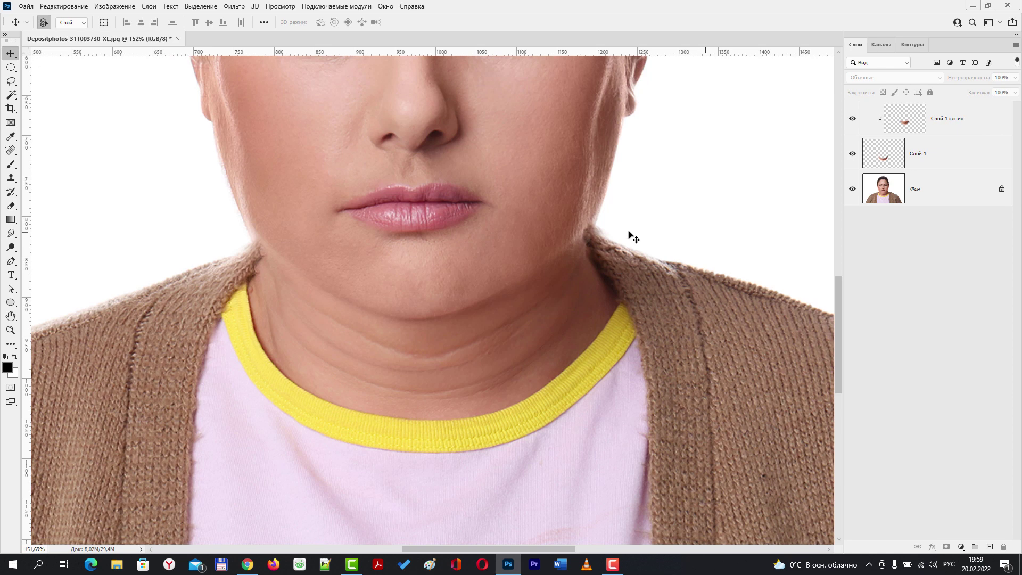
pyautogui.scroll(3, 634, 236)
pyautogui.click(983, 121)
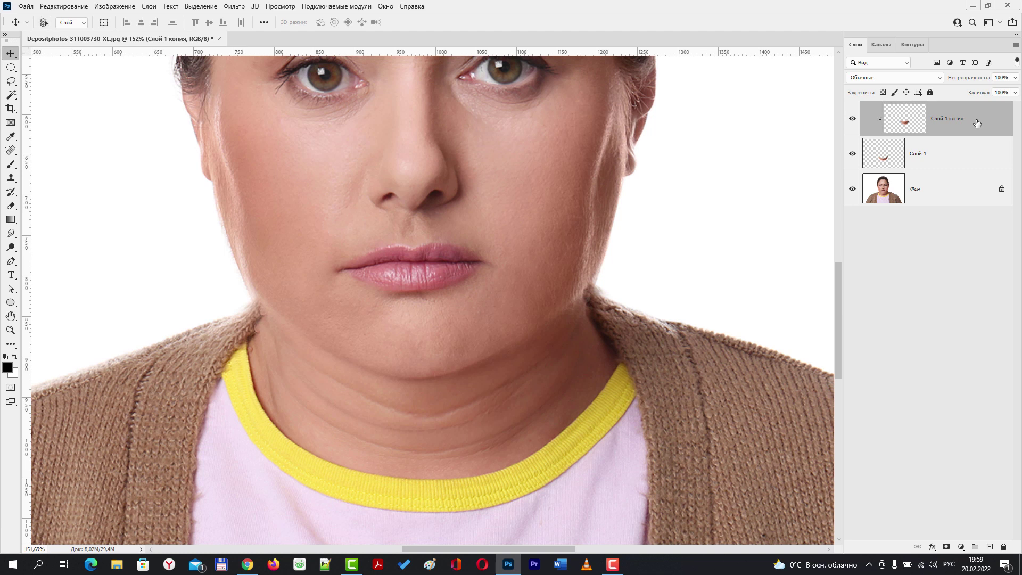
# Stamp visible layers into Слой 2, add empty Слой 3, and choose the Spot Healing Brush
pyautogui.hotkey('ctrl', 'shift', 'alt', 'e')
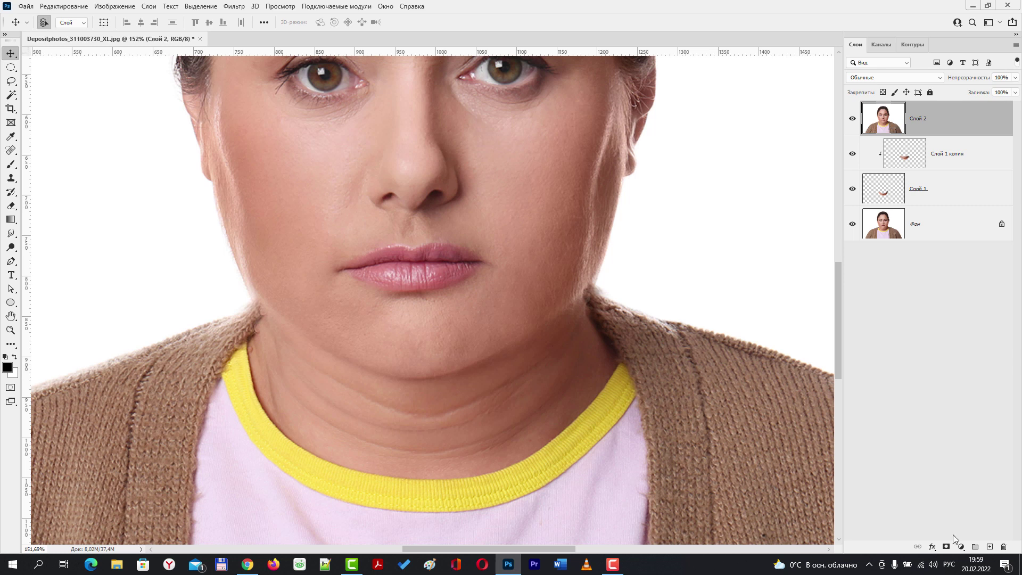
pyautogui.click(989, 548)
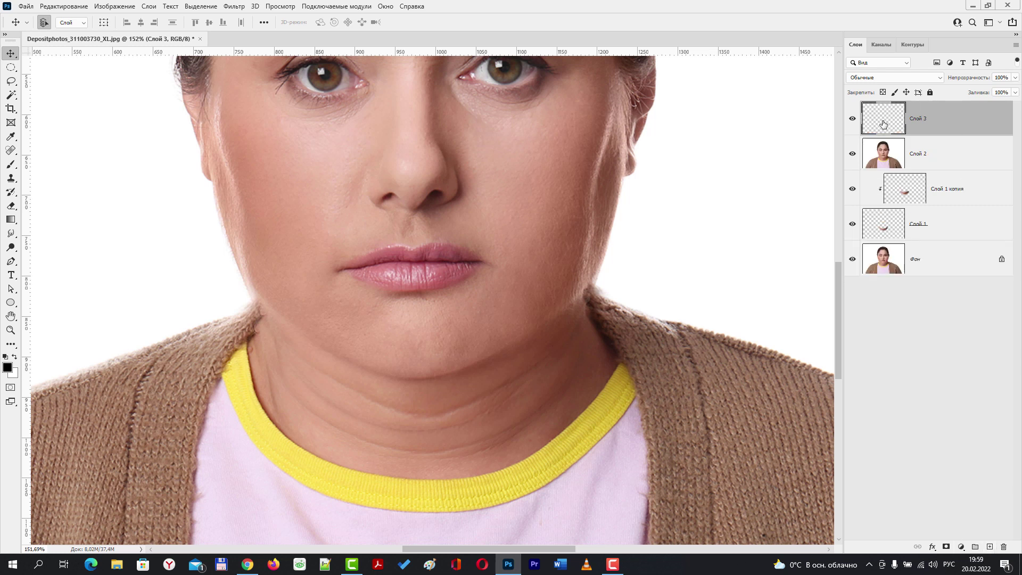
pyautogui.click(10, 150)
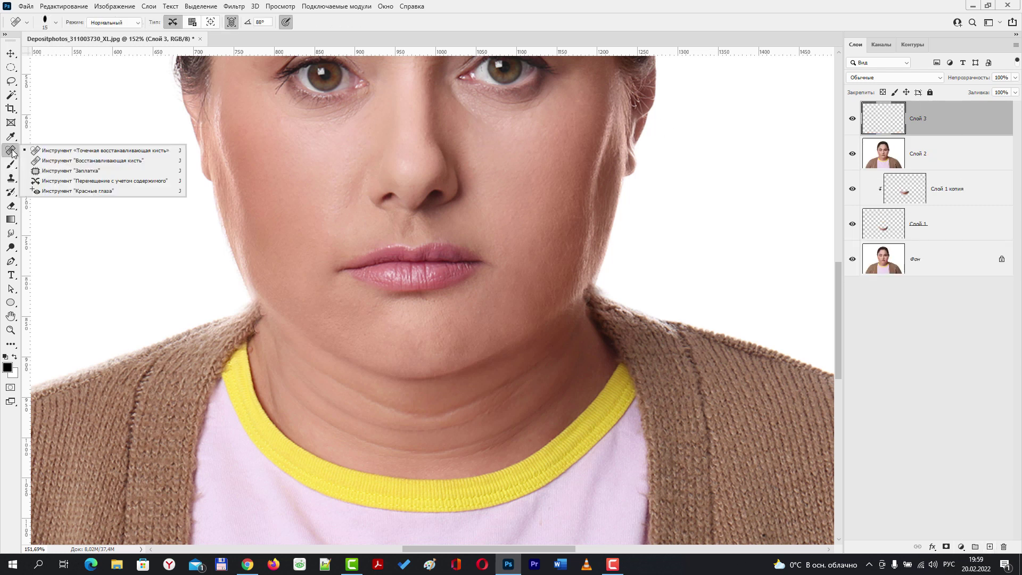
pyautogui.click(93, 152)
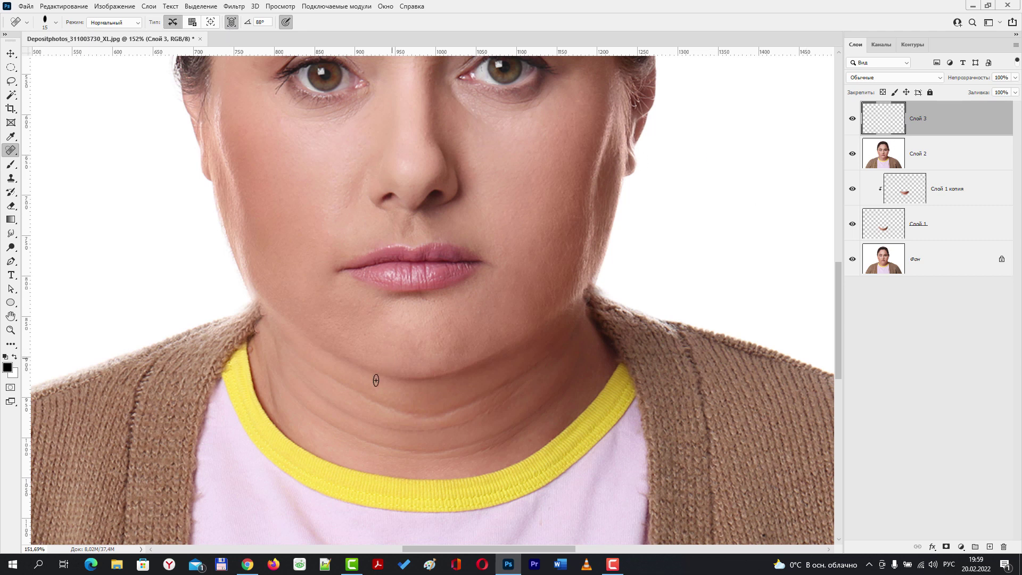
# Set the healing brush tip to 13 px, 86° angle and 39% roundness
pyautogui.click(57, 23)
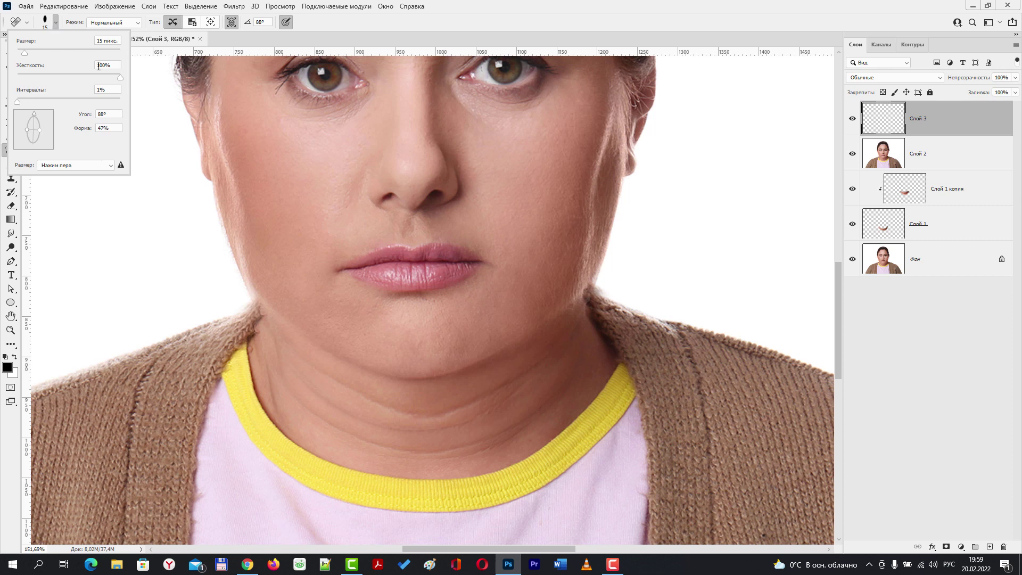
pyautogui.doubleClick(103, 40)
pyautogui.moveTo(93, 47); pyautogui.dragTo(90, 46)
pyautogui.write('3')
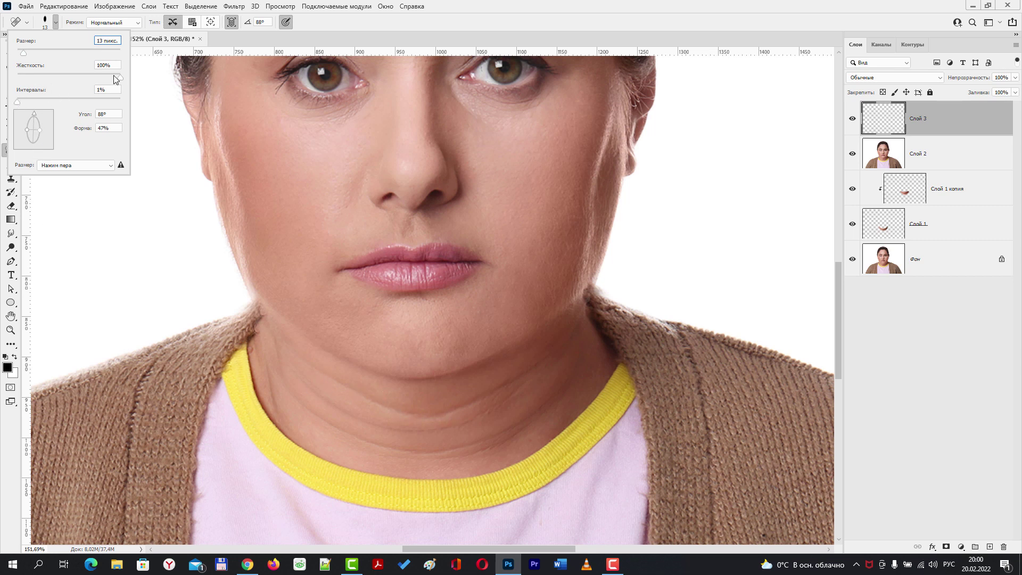
pyautogui.moveTo(34, 113); pyautogui.dragTo(50, 131)
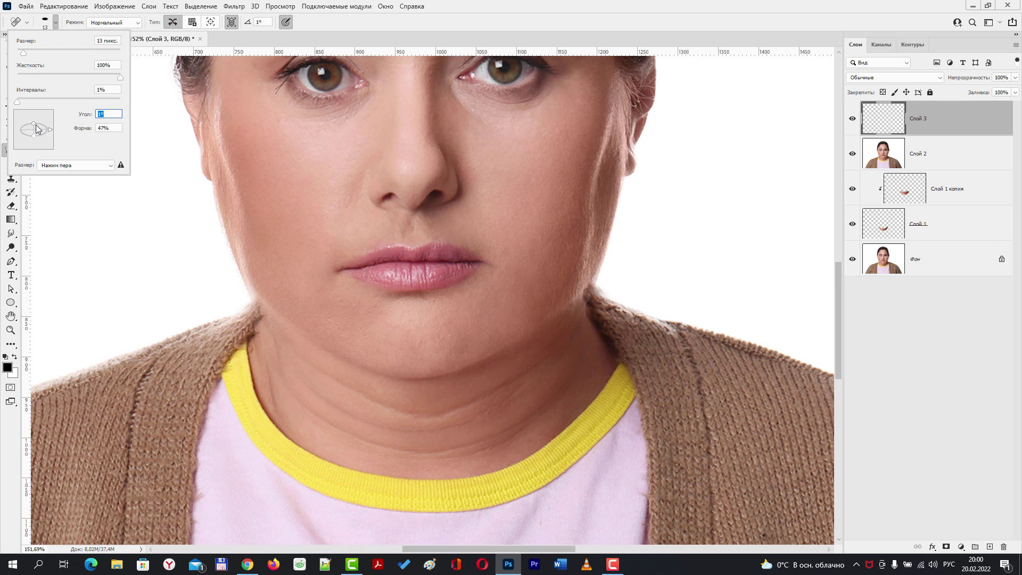
pyautogui.click(33, 124)
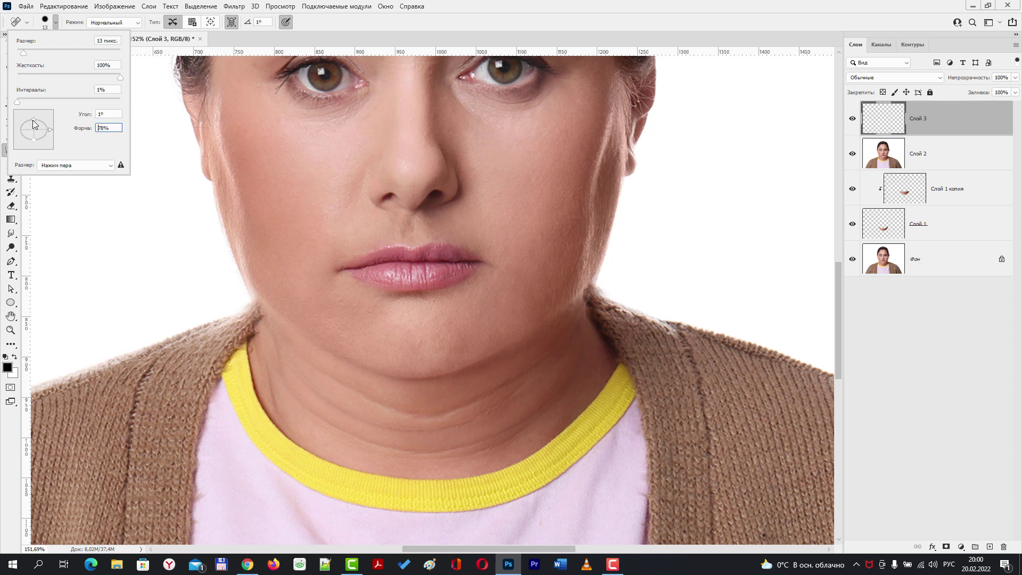
pyautogui.moveTo(33, 128)
pyautogui.mouseDown()
pyautogui.moveTo(51, 133)
pyautogui.moveTo(35, 113)
pyautogui.mouseUp()
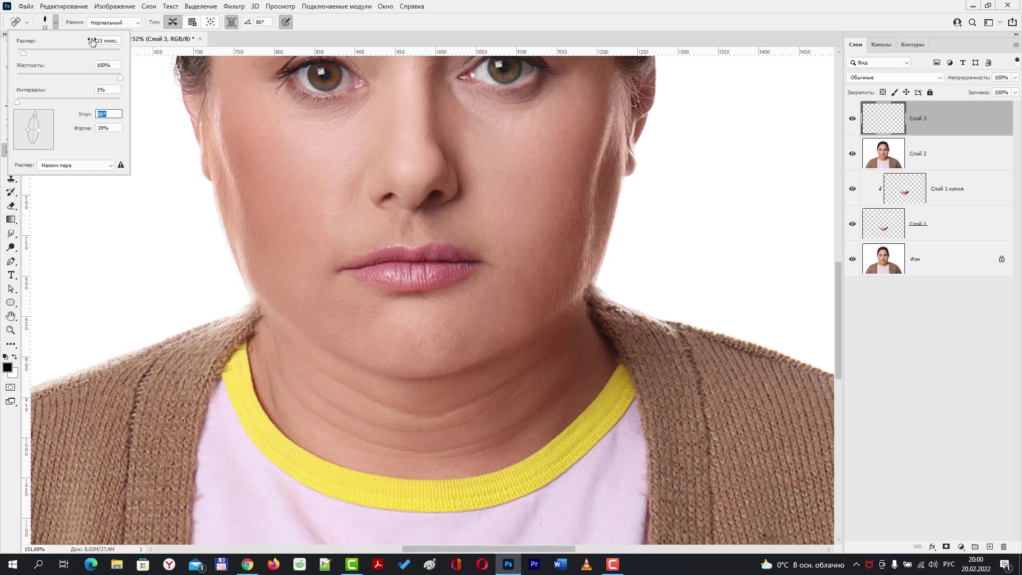
pyautogui.click(336, 42)
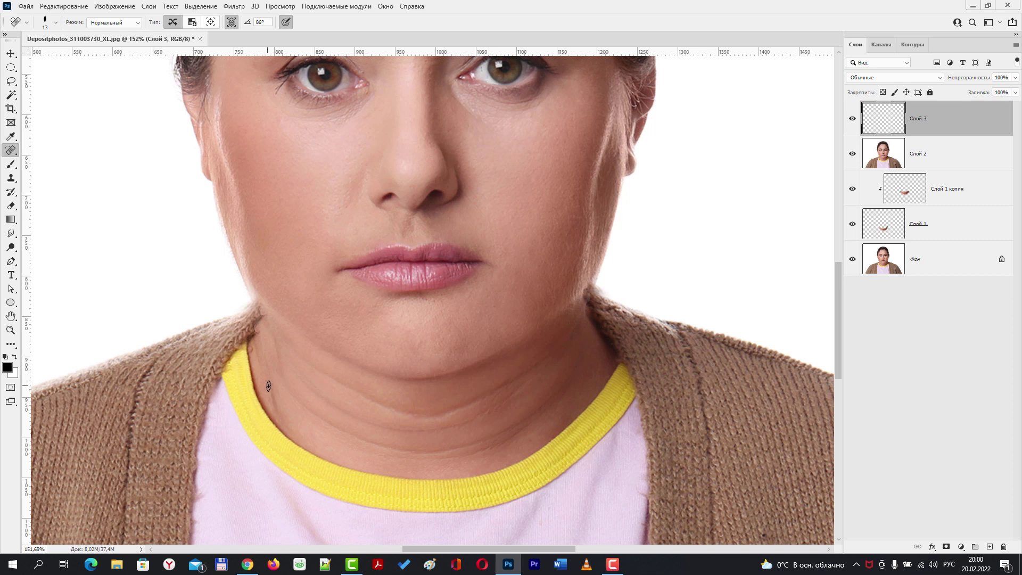
# Spot-heal the blemish and wrinkles across the left and middle neck
pyautogui.click(275, 408)
pyautogui.click(303, 359)
pyautogui.click(334, 379)
pyautogui.click(349, 387)
pyautogui.click(374, 399)
pyautogui.click(392, 406)
pyautogui.click(387, 409)
# Paint healing strokes over the remaining creases near the jawline and above the collar
pyautogui.moveTo(441, 414)
pyautogui.mouseDown()
pyautogui.moveTo(495, 384)
pyautogui.moveTo(461, 405)
pyautogui.mouseUp()
pyautogui.moveTo(532, 365); pyautogui.dragTo(519, 372)
pyautogui.moveTo(300, 381)
pyautogui.mouseDown()
pyautogui.moveTo(398, 429)
pyautogui.moveTo(454, 431)
pyautogui.moveTo(500, 404)
pyautogui.mouseUp()
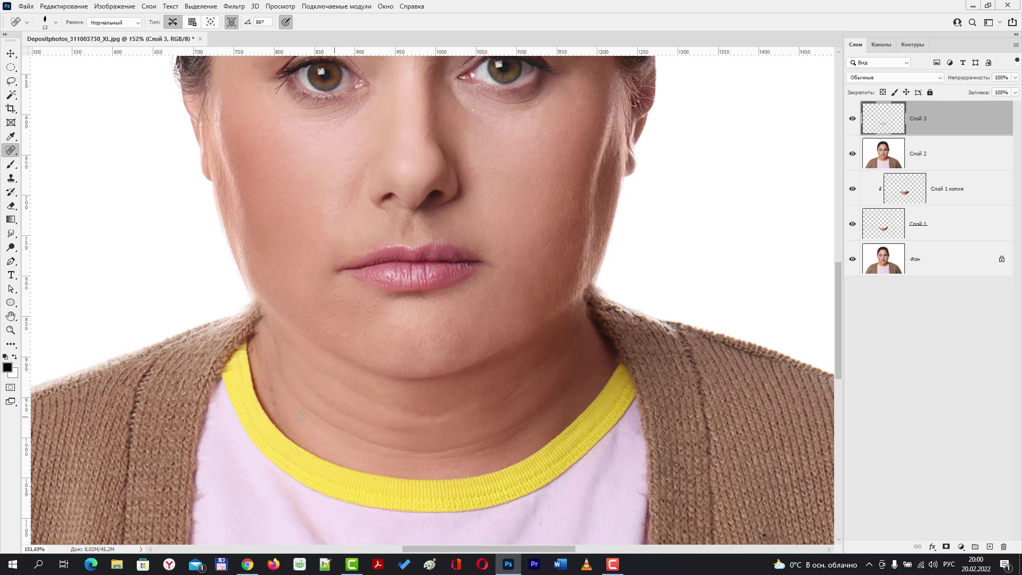
pyautogui.moveTo(298, 394); pyautogui.dragTo(365, 444)
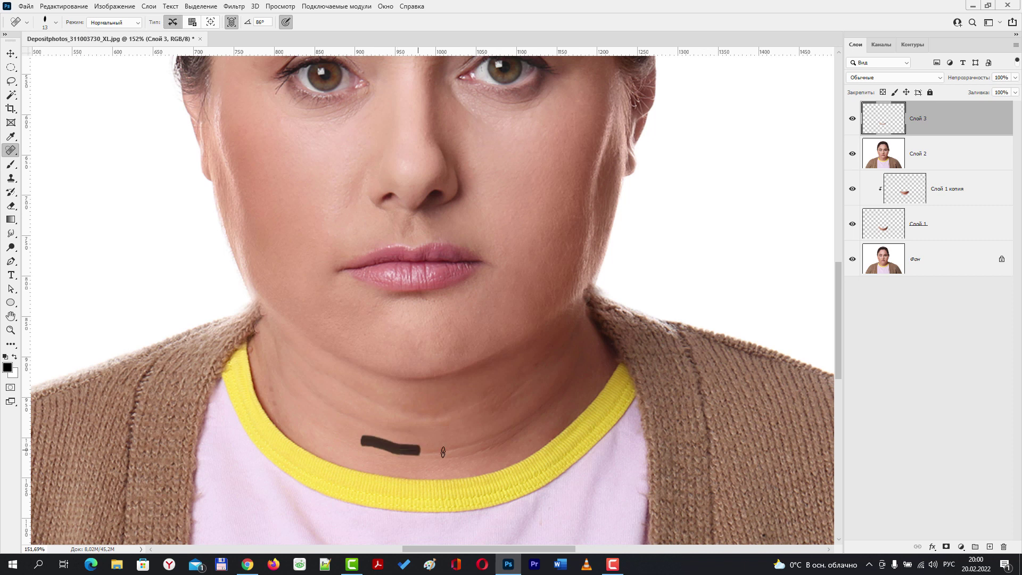
pyautogui.moveTo(392, 449)
pyautogui.mouseDown()
pyautogui.moveTo(500, 442)
pyautogui.moveTo(535, 410)
pyautogui.moveTo(516, 412)
pyautogui.moveTo(509, 397)
pyautogui.mouseUp()
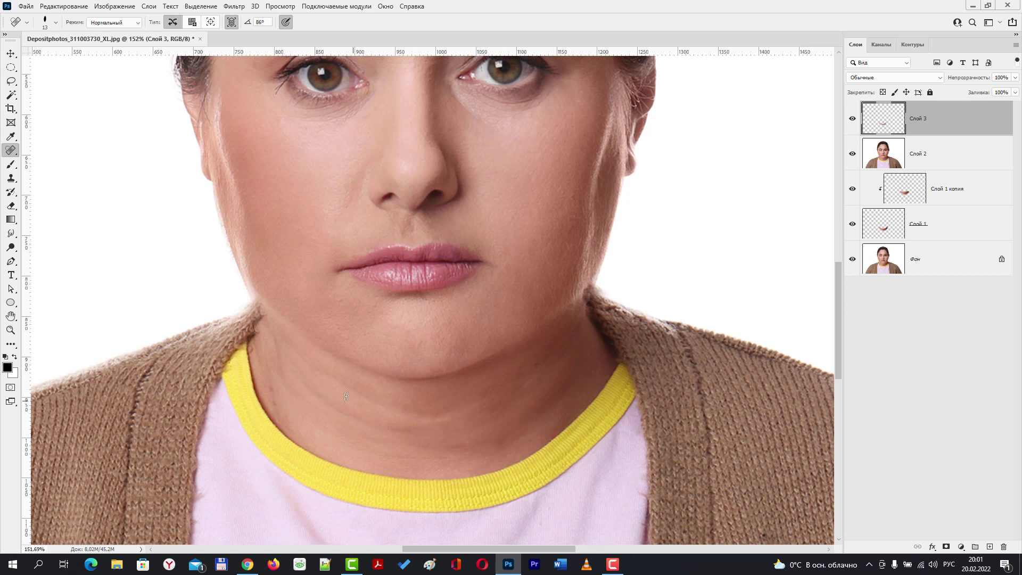
pyautogui.moveTo(330, 371)
pyautogui.mouseDown()
pyautogui.moveTo(364, 399)
pyautogui.moveTo(336, 398)
pyautogui.mouseUp()
pyautogui.moveTo(271, 350)
pyautogui.mouseDown()
pyautogui.moveTo(276, 338)
pyautogui.moveTo(281, 362)
pyautogui.mouseUp()
pyautogui.scroll(-5, 480, 411)
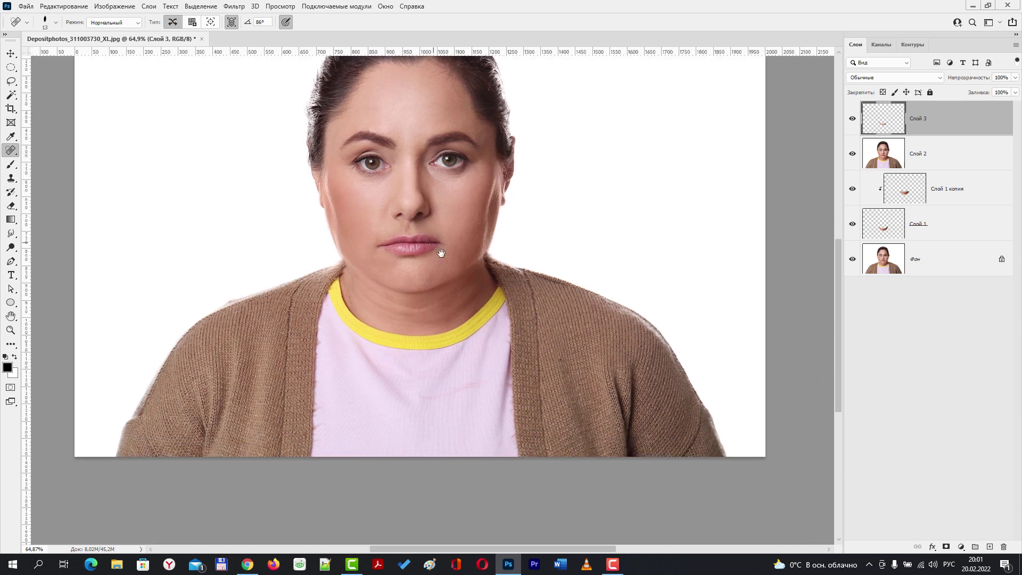
pyautogui.moveTo(477, 355); pyautogui.dragTo(468, 339)
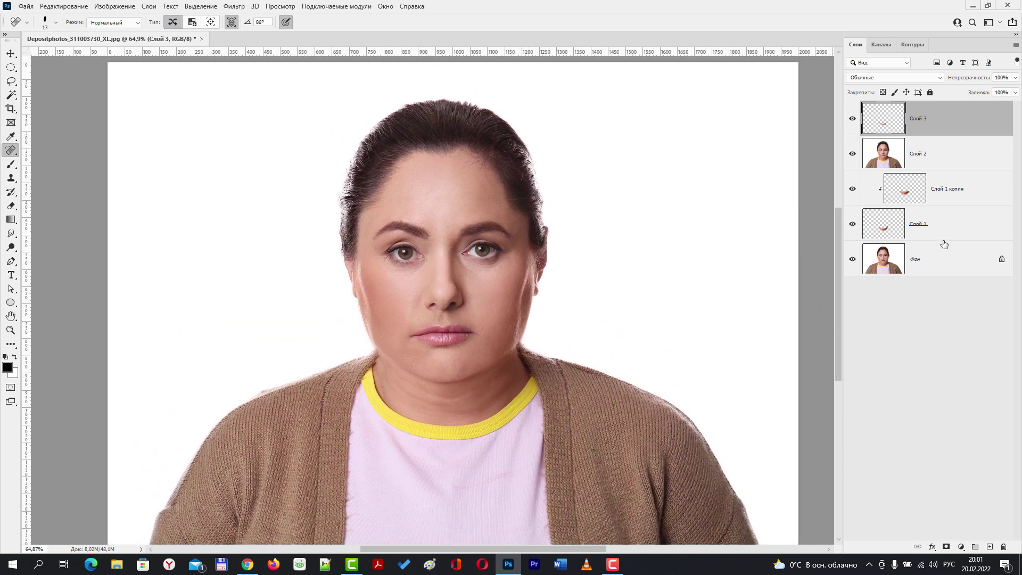
pyautogui.click(9, 56)
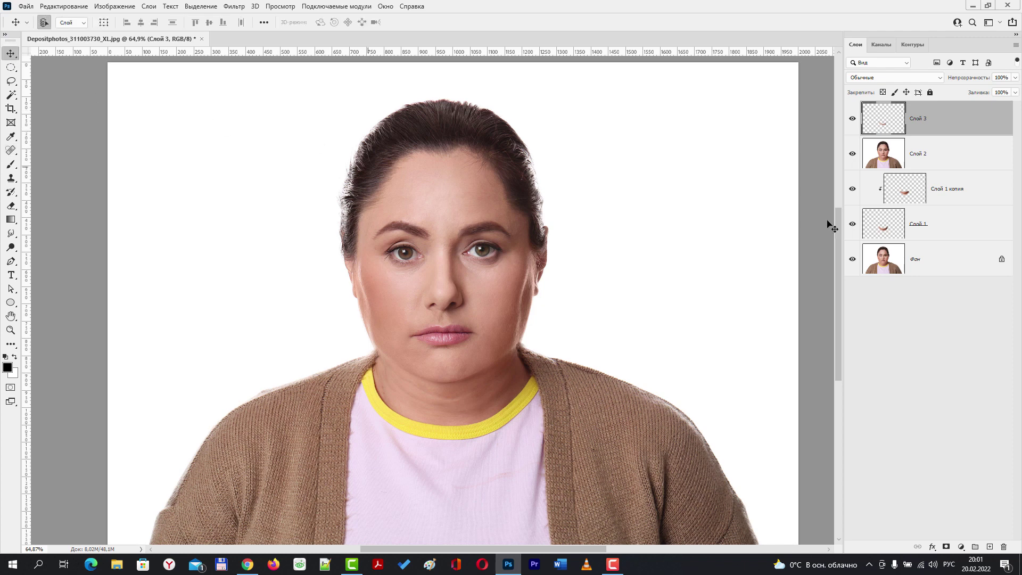
pyautogui.keyDown('alt'); pyautogui.click(853, 259); pyautogui.keyUp('alt')
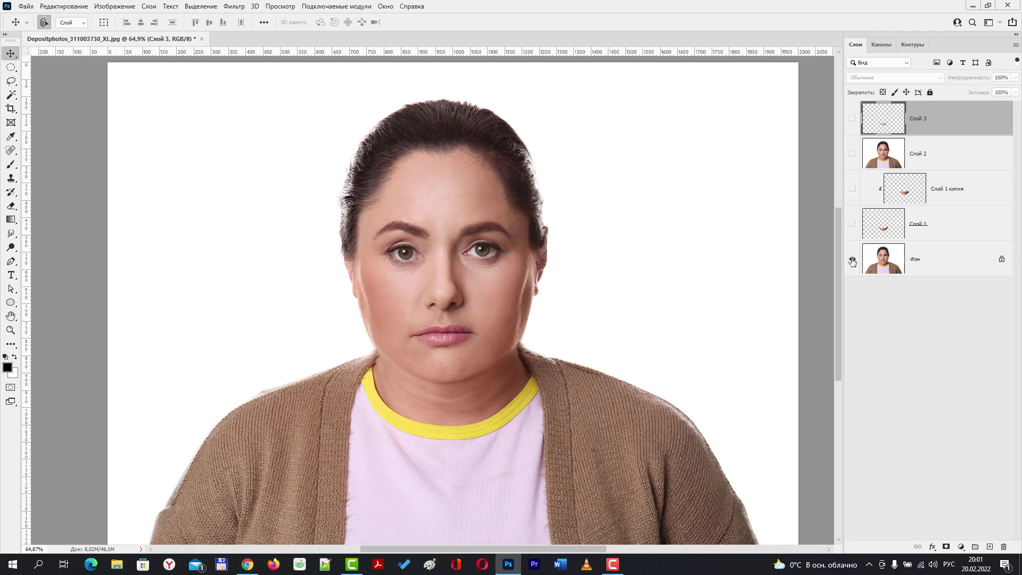
pyautogui.keyDown('alt'); pyautogui.click(852, 260); pyautogui.keyUp('alt')
pyautogui.keyDown('alt'); pyautogui.click(852, 261); pyautogui.keyUp('alt')
pyautogui.keyDown('alt'); pyautogui.click(853, 260); pyautogui.keyUp('alt')
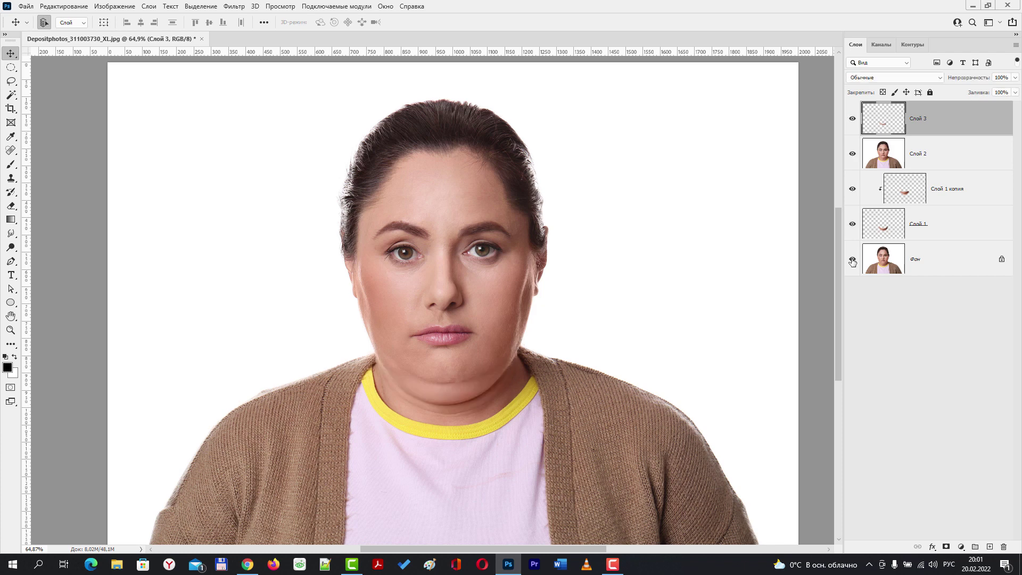
pyautogui.keyDown('alt'); pyautogui.click(852, 260); pyautogui.keyUp('alt')
pyautogui.keyDown('alt'); pyautogui.click(852, 260); pyautogui.keyUp('alt')
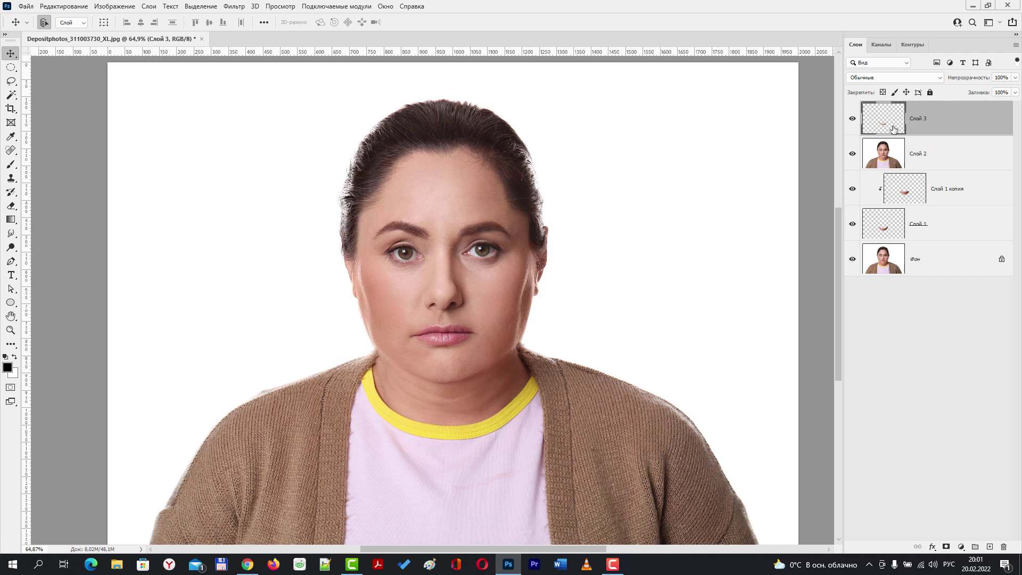
# Delete Слой 3 and add a layer mask to Слой 2
pyautogui.press('Delete')
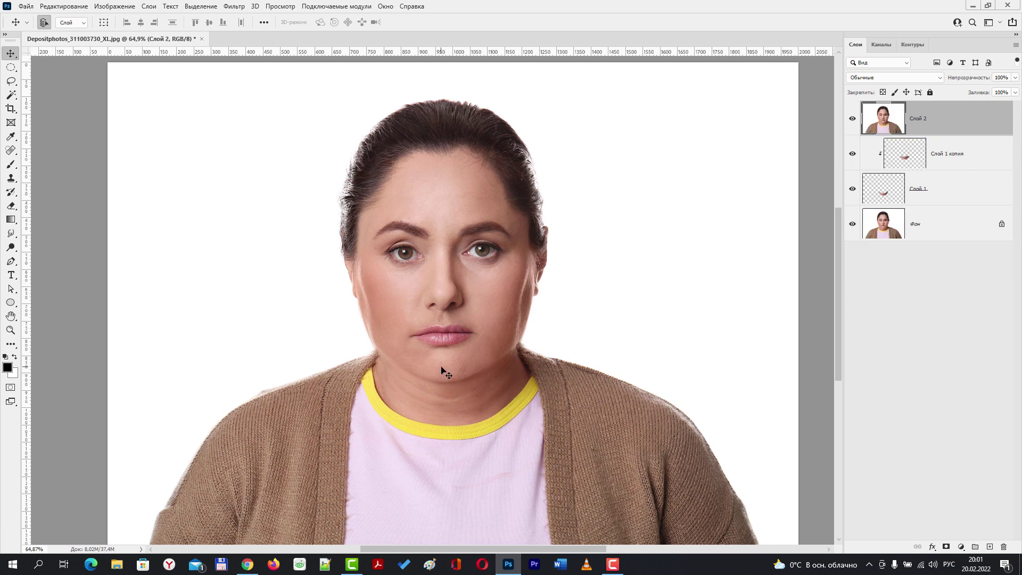
pyautogui.scroll(-3, 439, 370)
pyautogui.scroll(2, 439, 375)
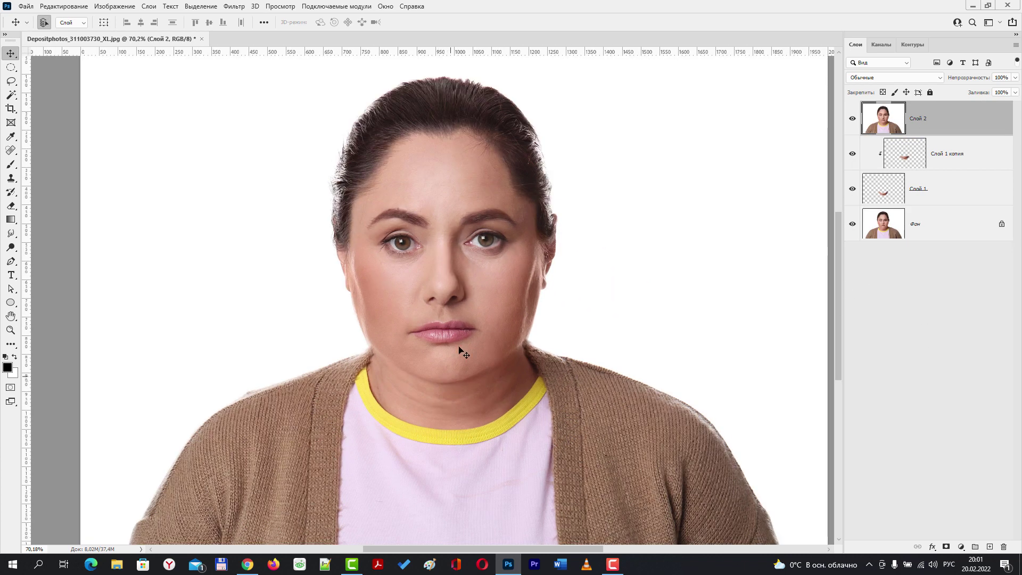
pyautogui.scroll(1, 463, 319)
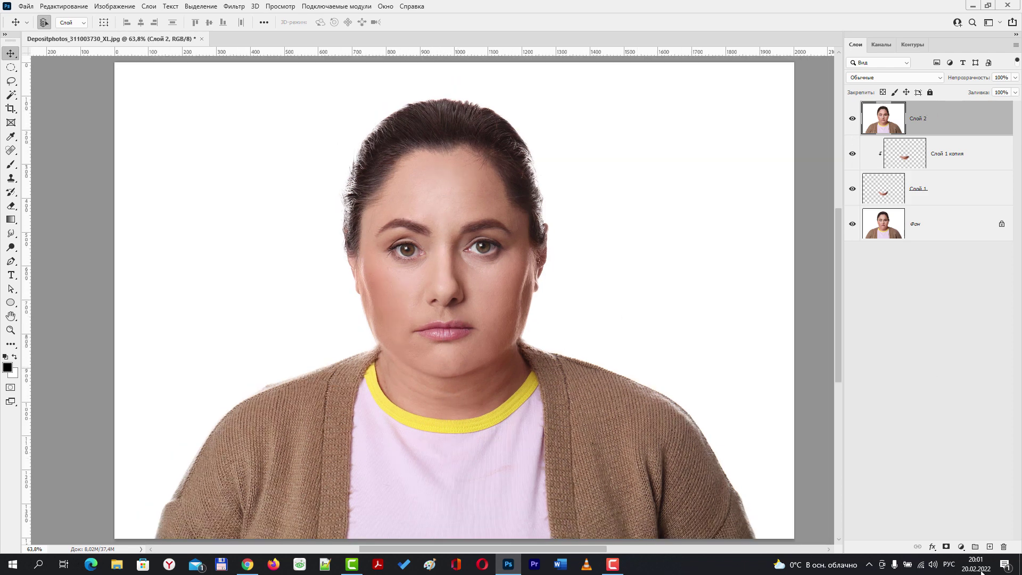
pyautogui.click(946, 547)
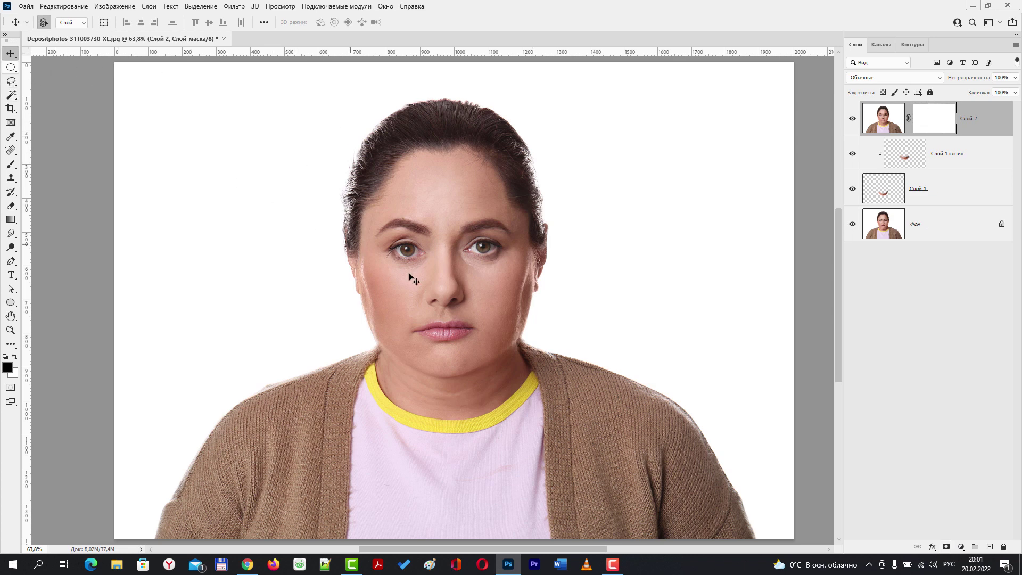
# Fill a rectangular selection of the right half black on the mask, and hide Слой 1 копия
pyautogui.scroll(-1, 410, 277)
pyautogui.moveTo(11, 69); pyautogui.dragTo(55, 79)
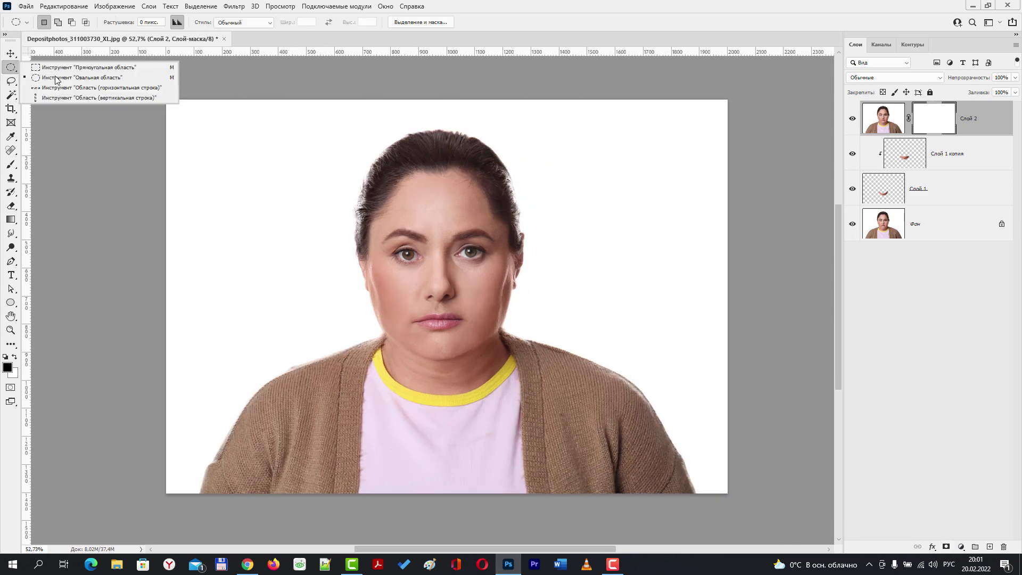
pyautogui.click(79, 67)
pyautogui.moveTo(749, 93)
pyautogui.mouseDown()
pyautogui.moveTo(456, 534)
pyautogui.moveTo(438, 533)
pyautogui.mouseUp()
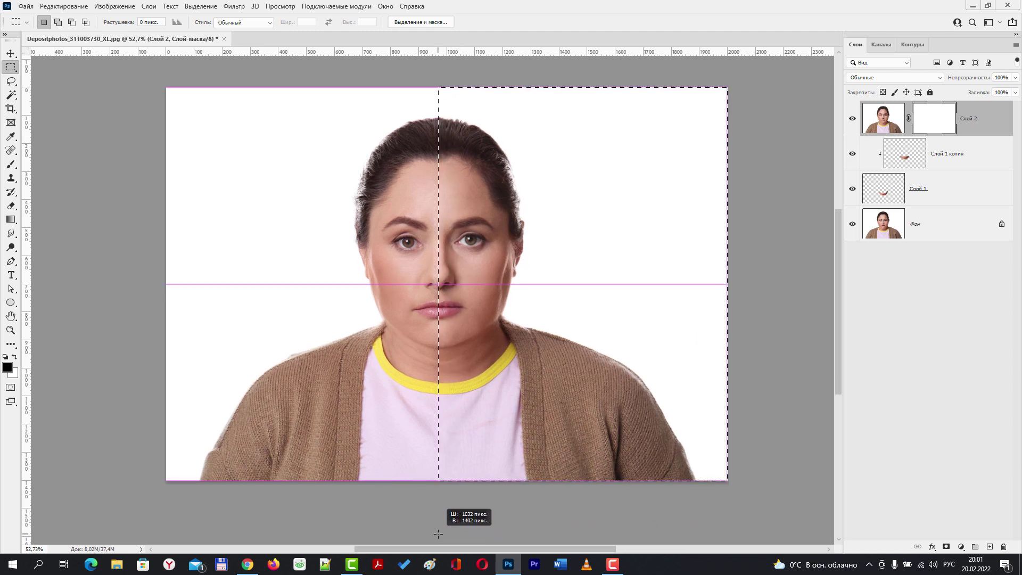
pyautogui.moveTo(438, 533); pyautogui.dragTo(437, 534)
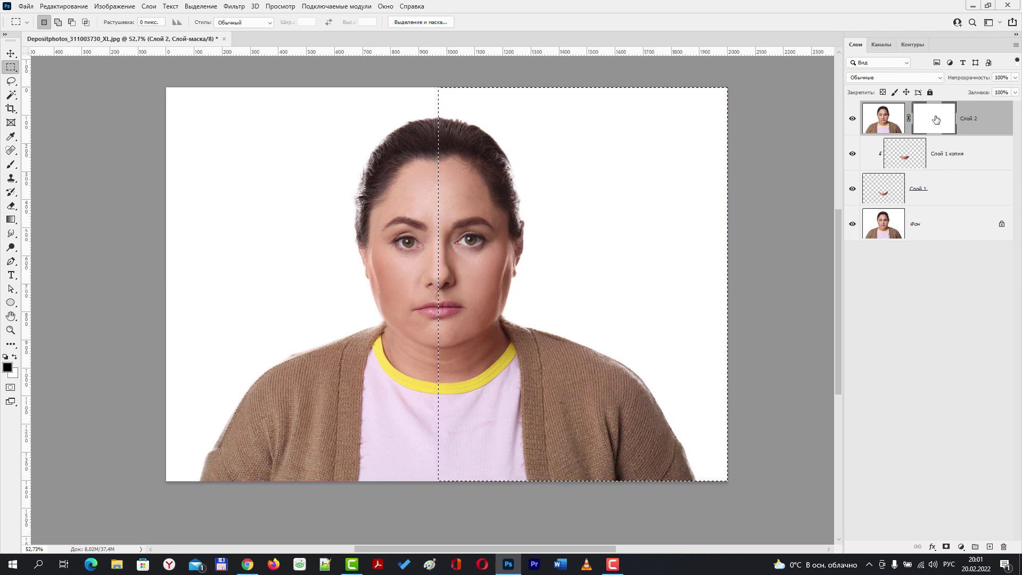
pyautogui.hotkey('alt', 'BackSpace')
pyautogui.click(852, 154)
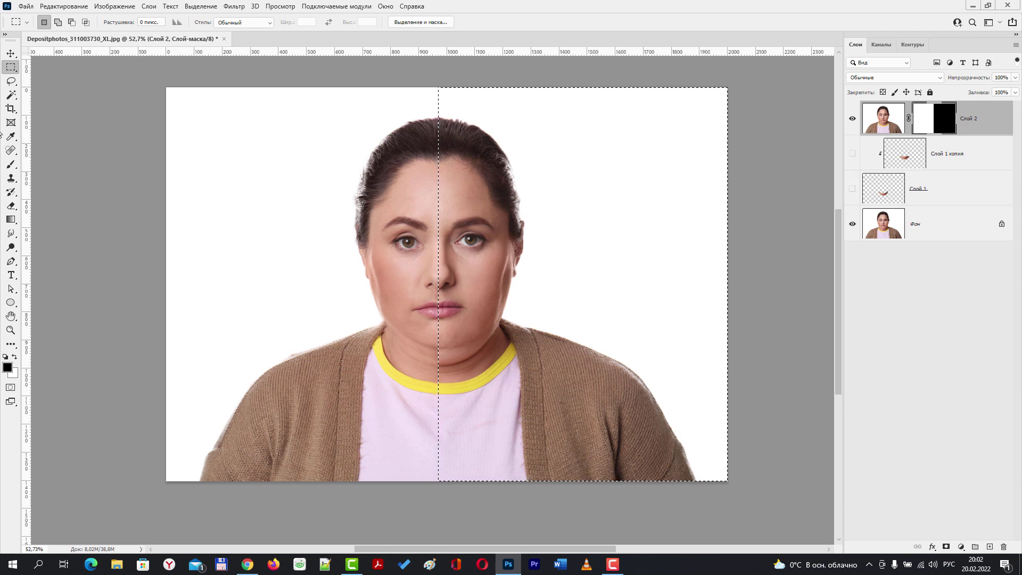
pyautogui.click(11, 53)
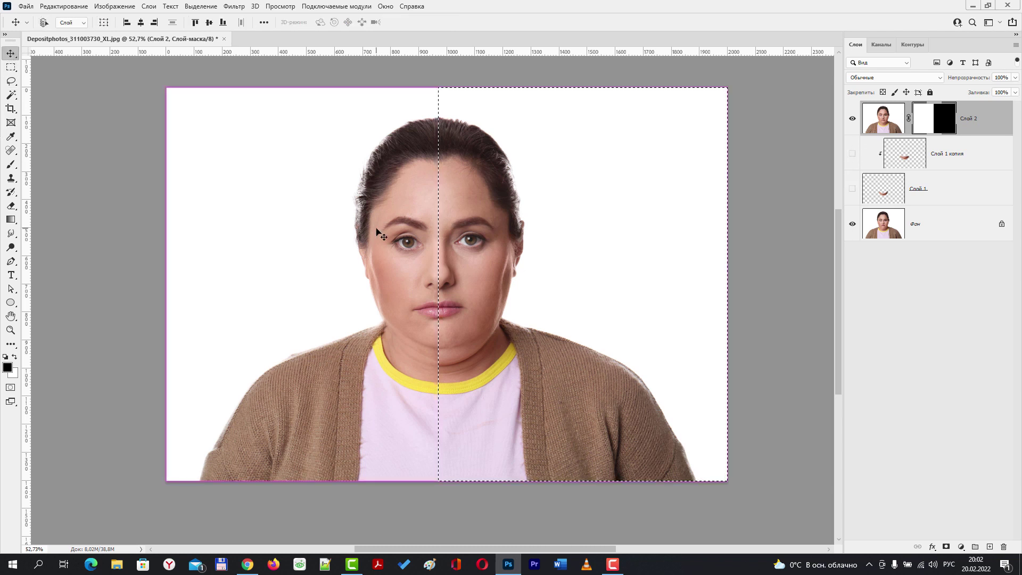
# Deselect and invert the Слой 2 mask, showing the original left and retouch right
pyautogui.hotkey('ctrl', 'd')
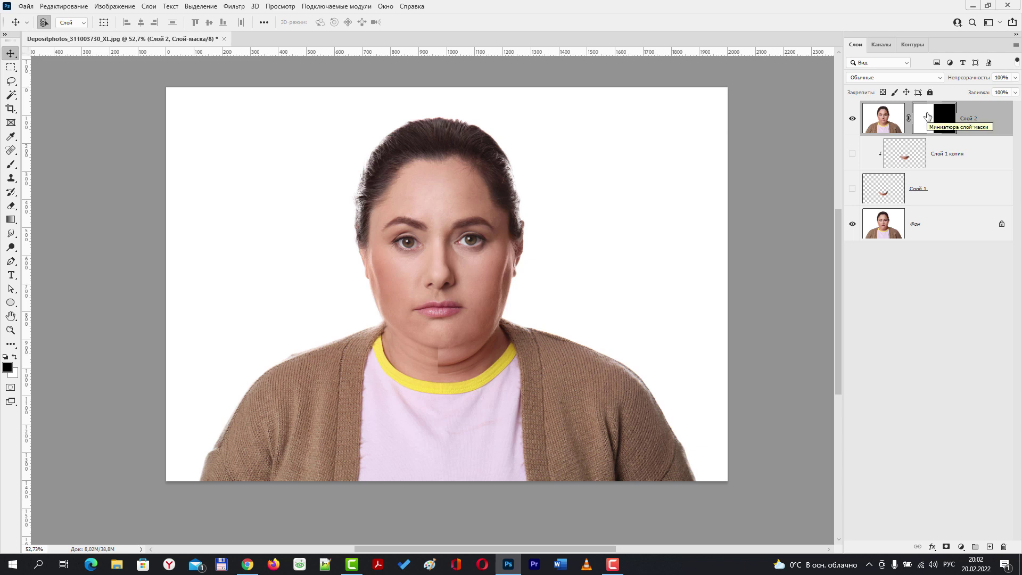
pyautogui.hotkey('ctrl', 'i')
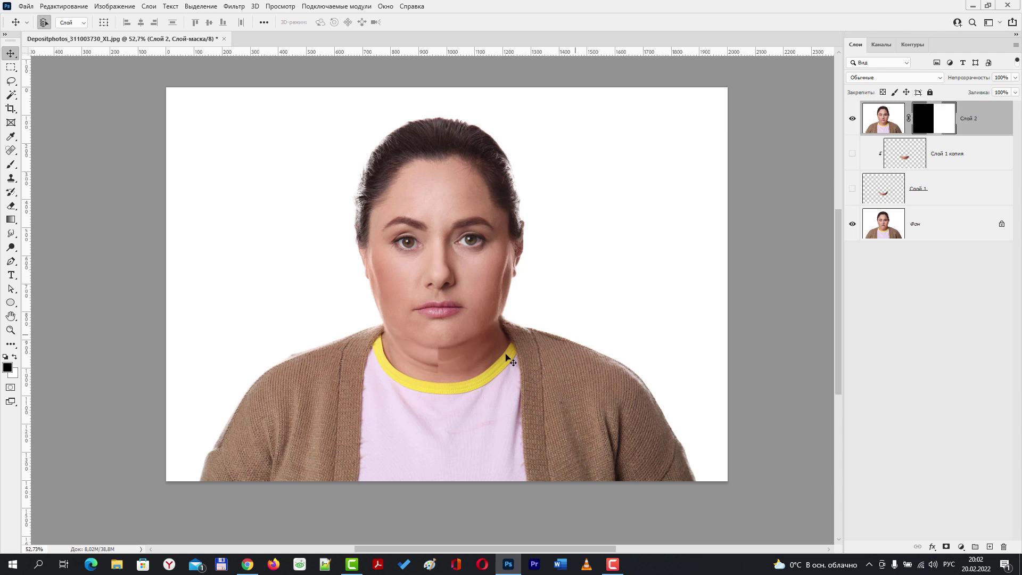